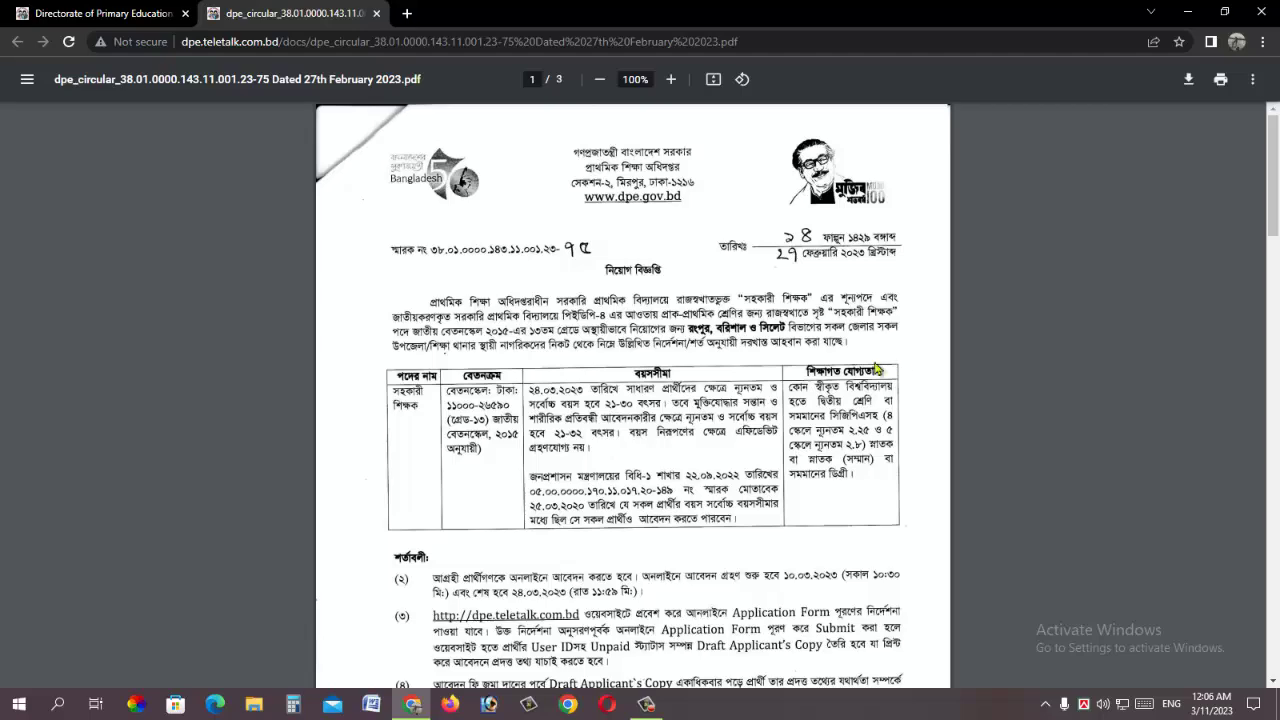
Step: Scroll the circular PDF to its conditions, then switch back to the Directorate of Primary Education tab
scroll(705, 392, "down", 4)
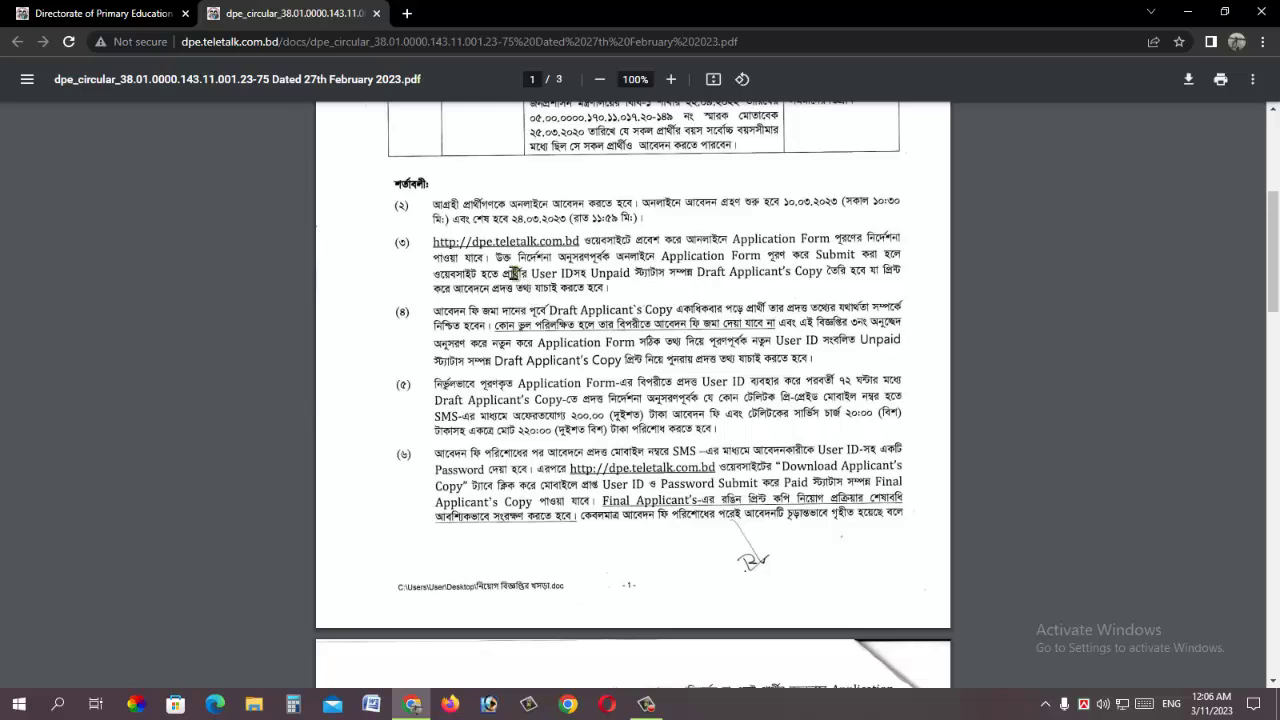
left_click(75, 14)
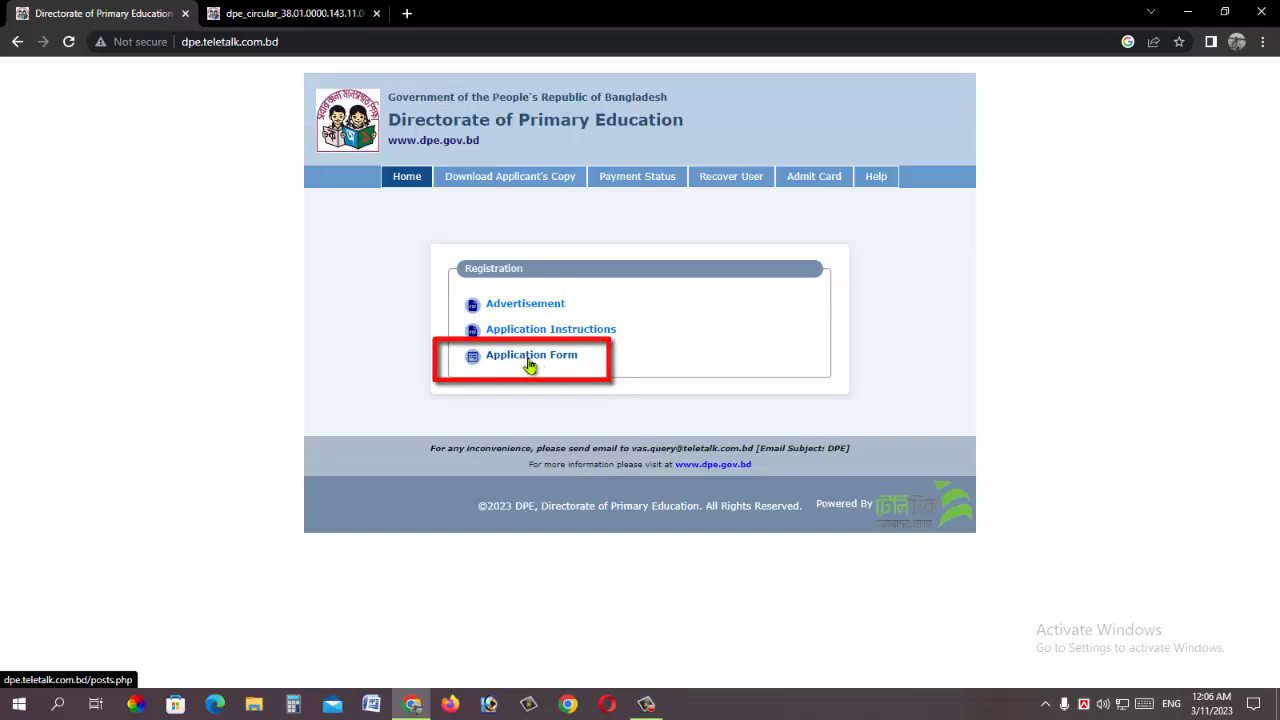
Step: Start the online application for the Assistant Teacher post
left_click(525, 362)
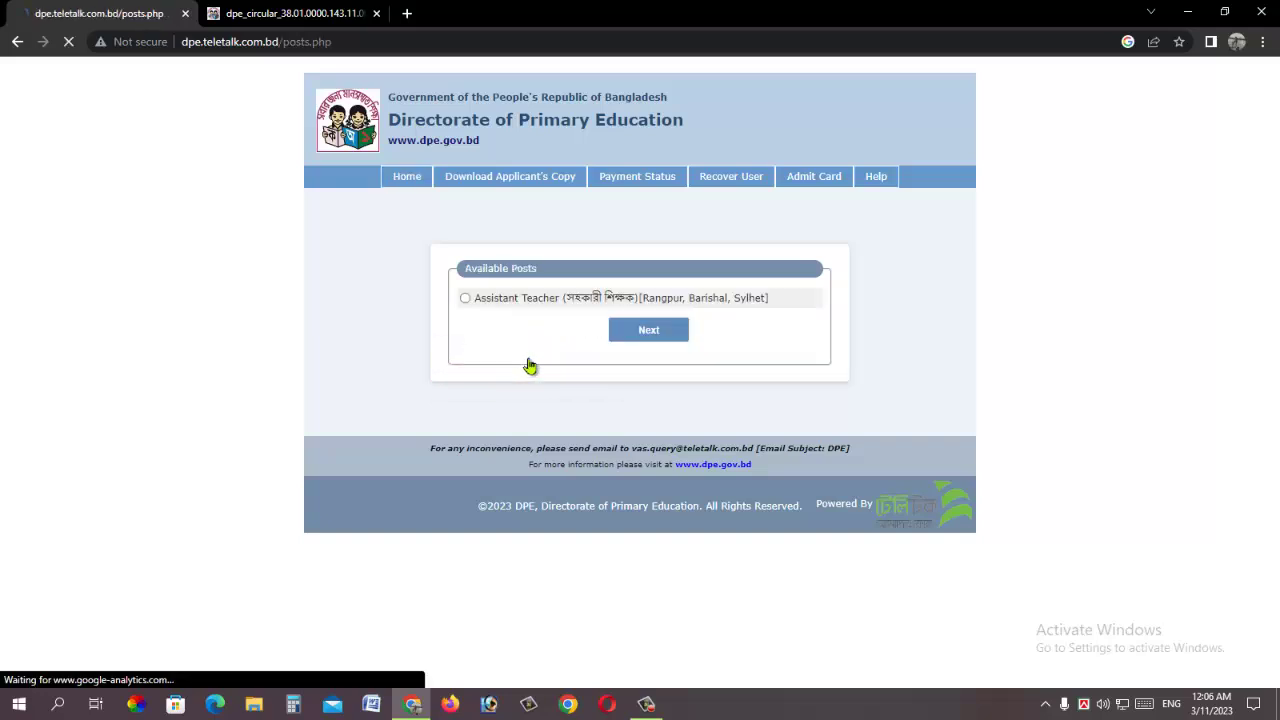
left_click(465, 298)
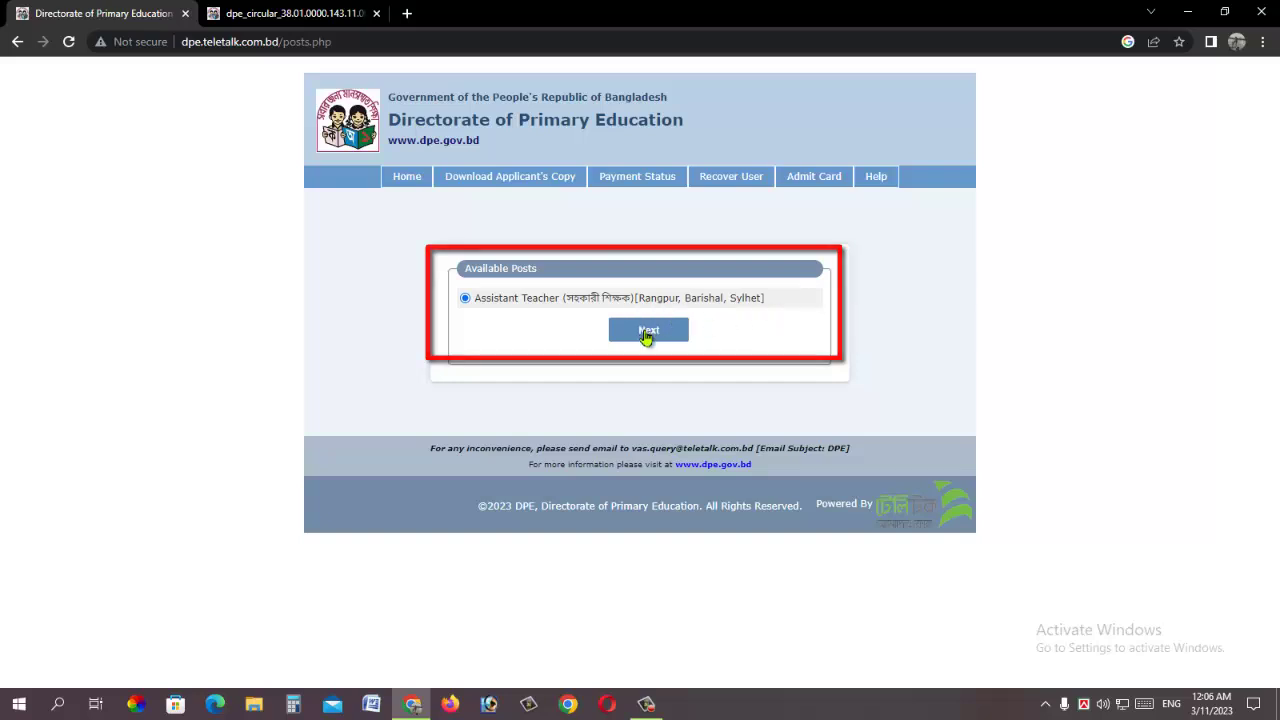
left_click(648, 330)
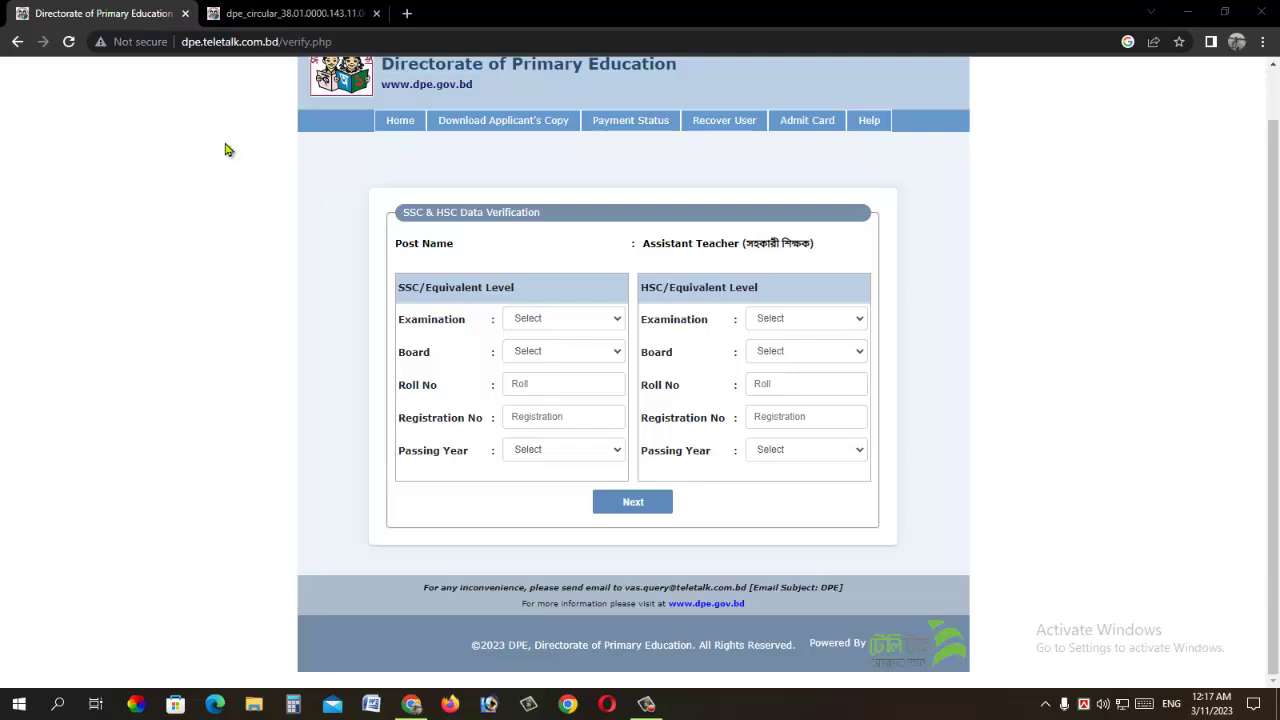
Step: Enter the SSC details: S.S.C, Barishal board, roll, registration and passing year 2013
left_click(576, 322)
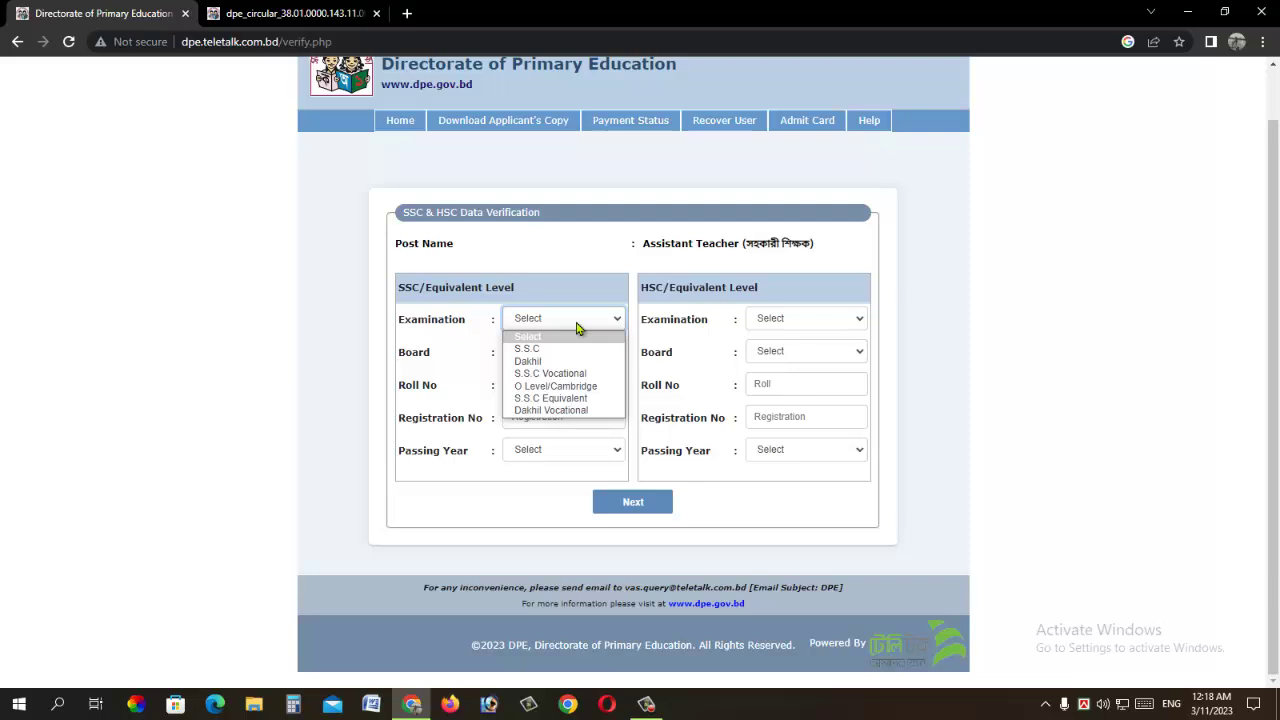
left_click(576, 330)
left_click(586, 352)
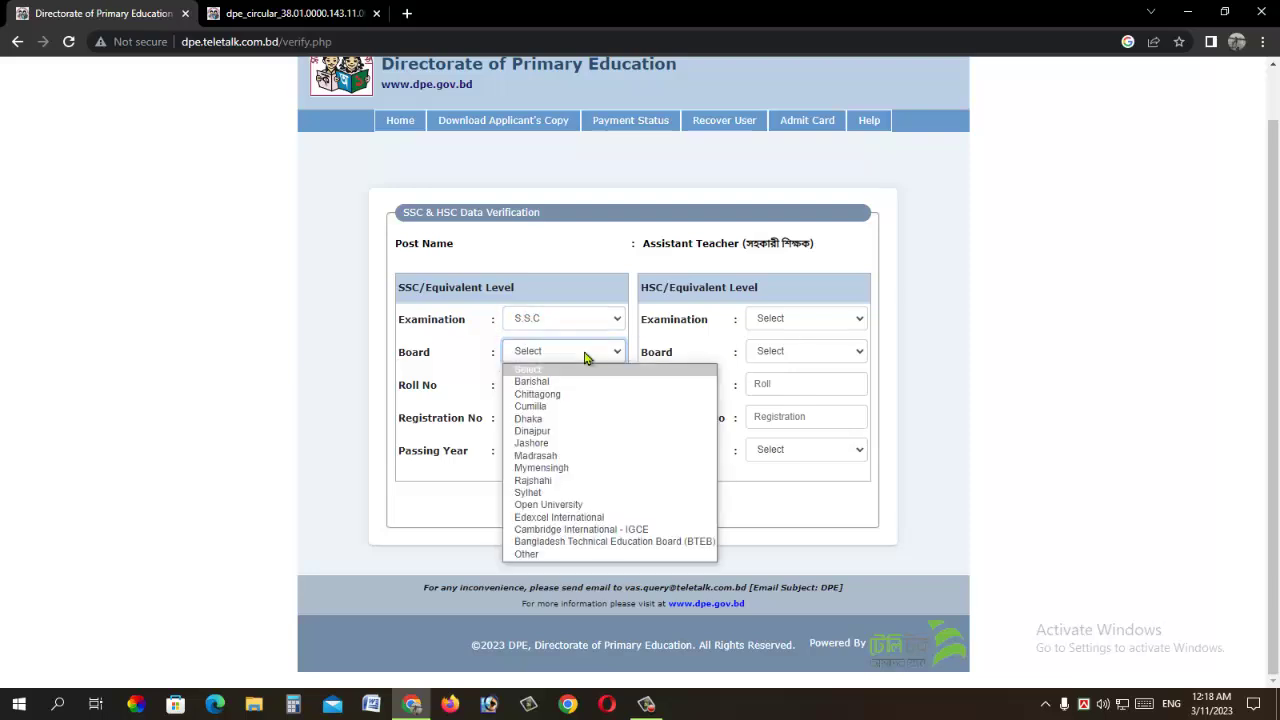
key("Down")
key("Return")
left_click(560, 390)
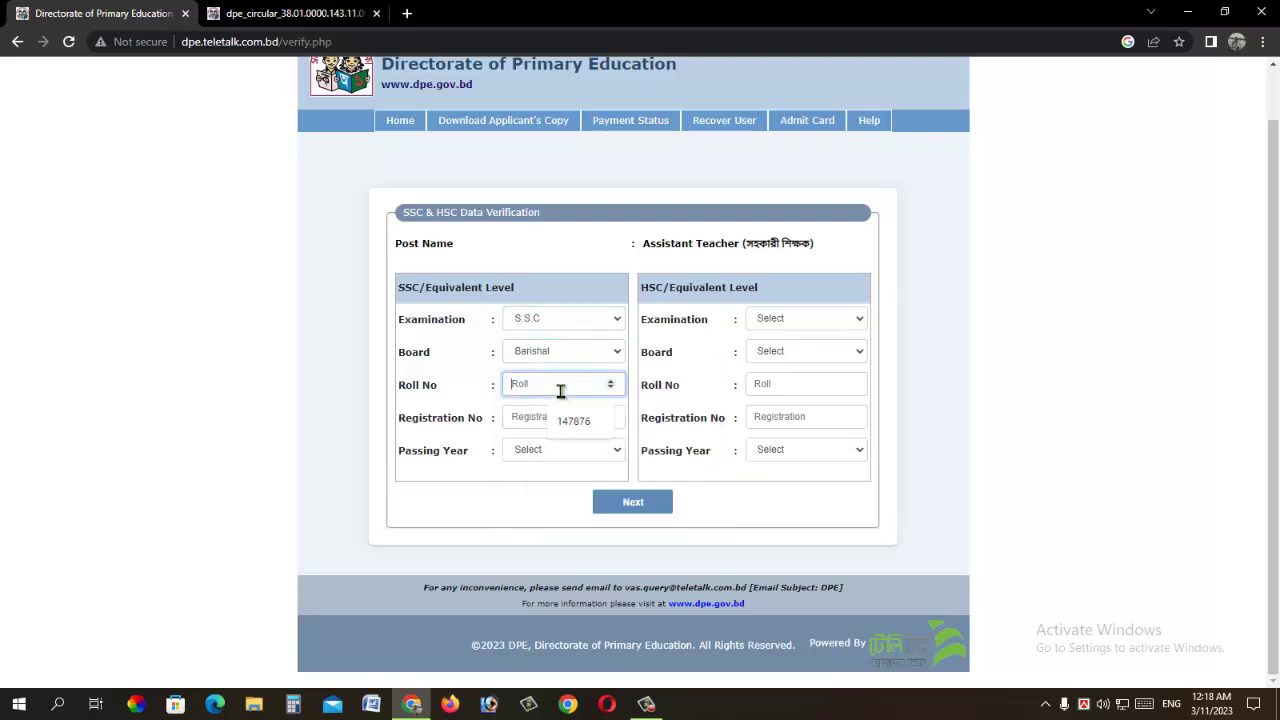
type("4")
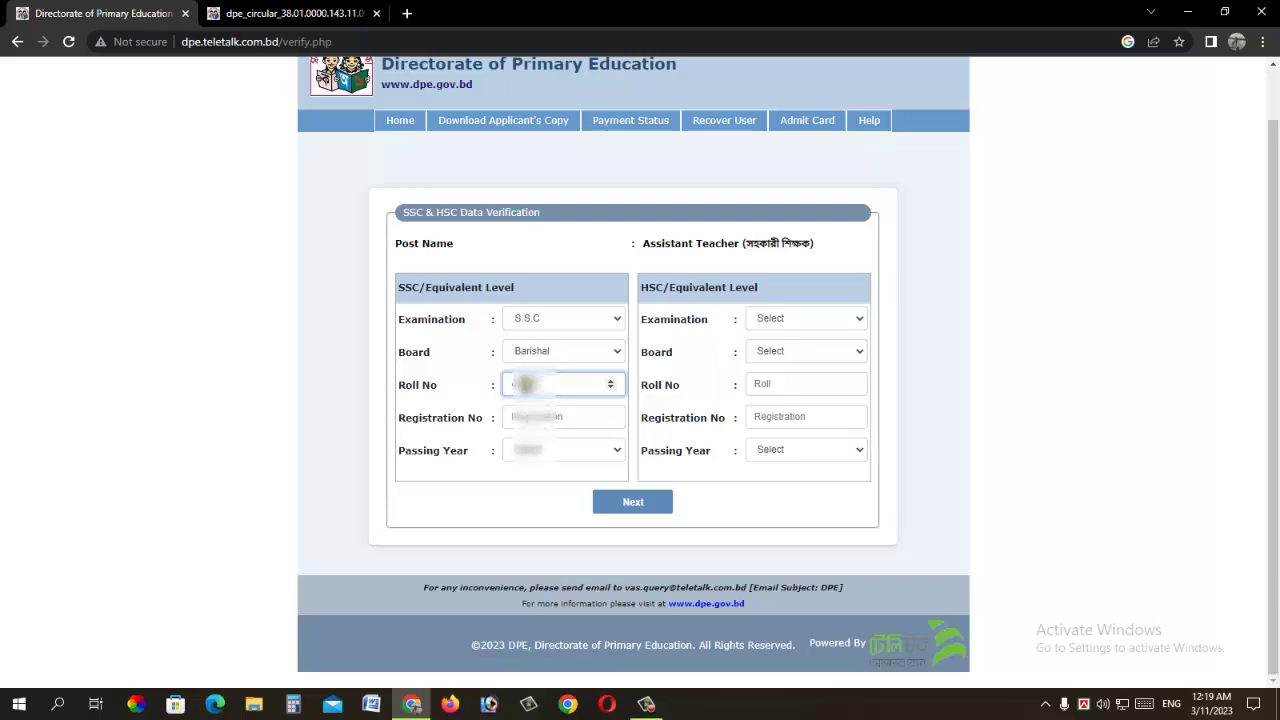
left_click(562, 417)
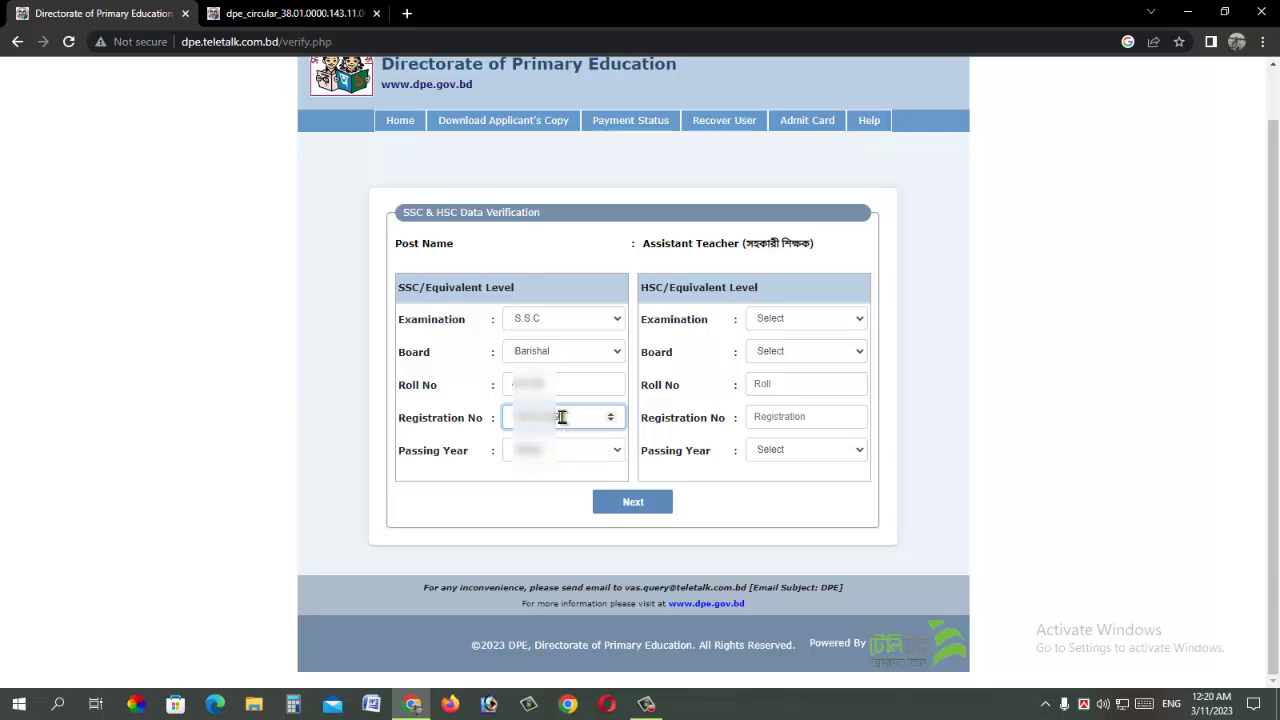
left_click(560, 452)
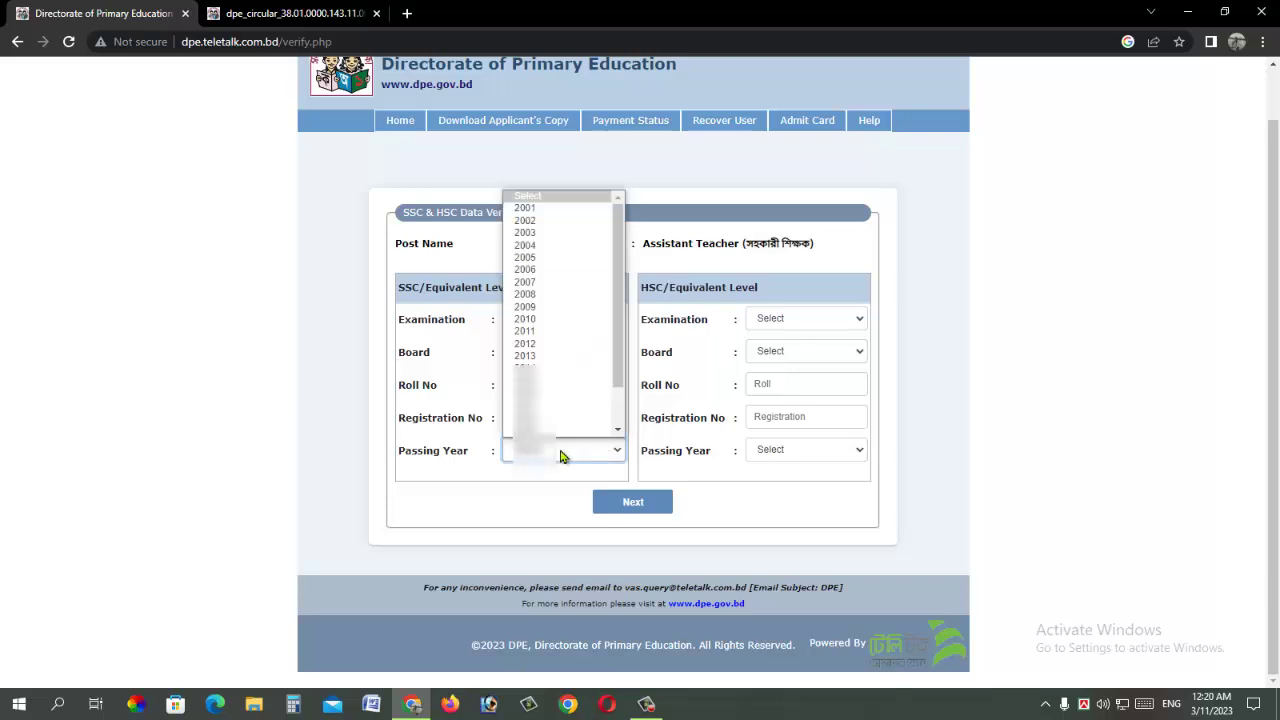
type("2013")
key("Return")
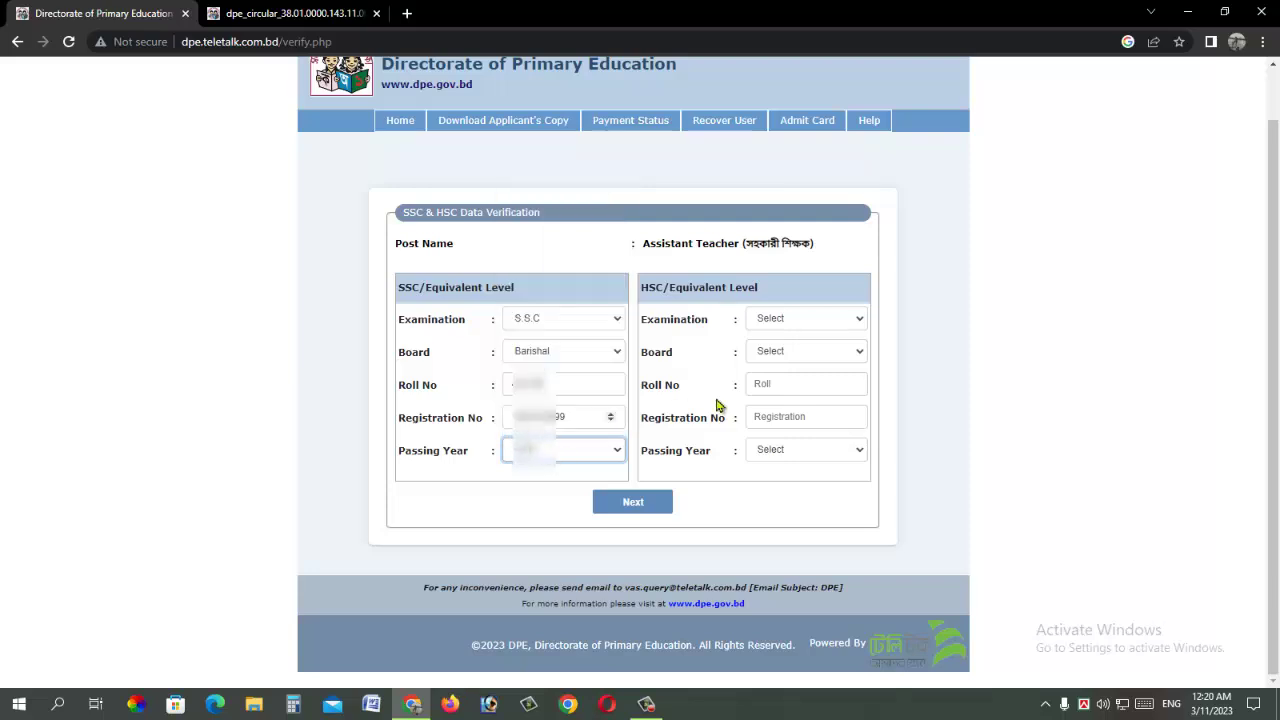
Step: Enter the HSC details: H.S.C, Barishal board, roll, registration and passing year, then submit
left_click(811, 320)
left_click(814, 349)
left_click(800, 352)
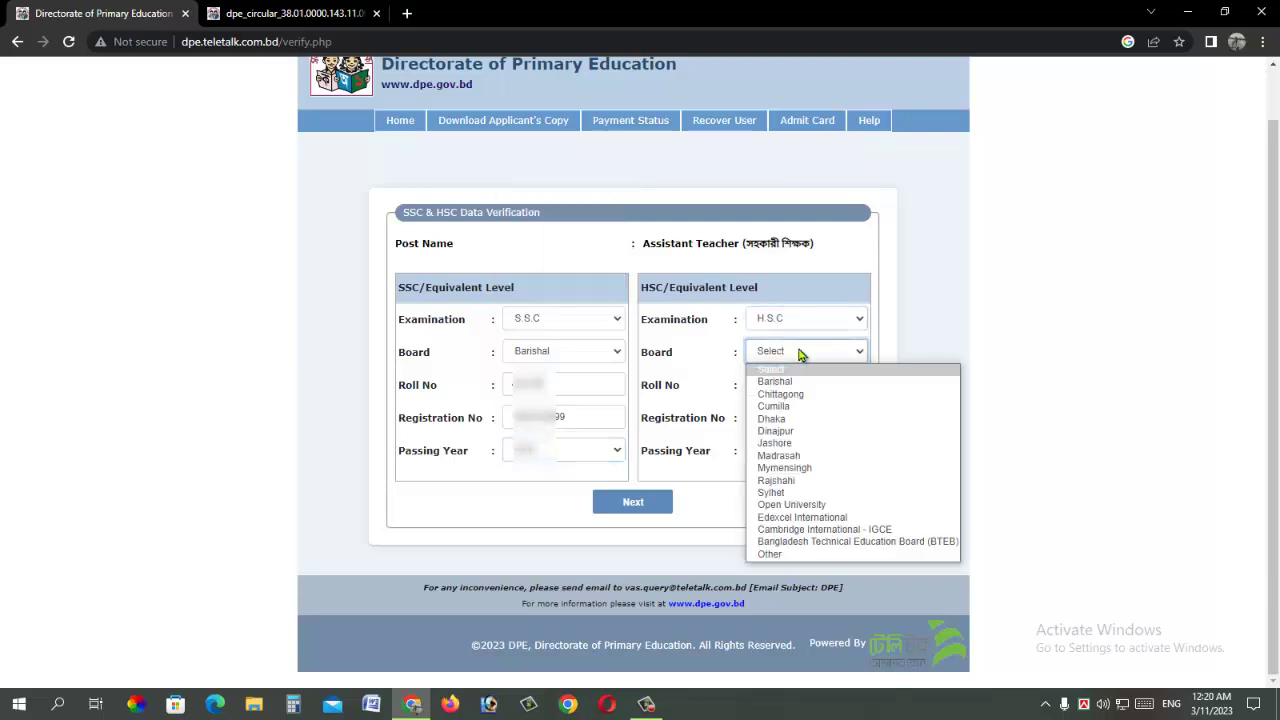
left_click(795, 382)
left_click(771, 384)
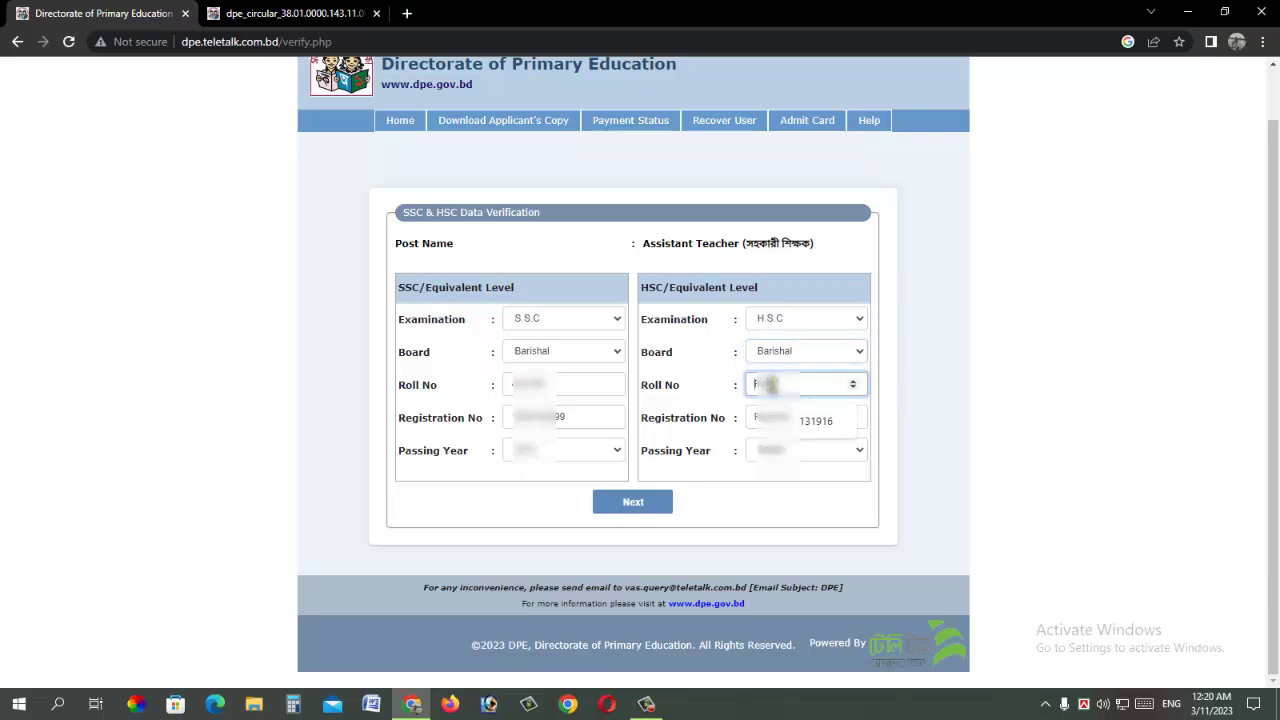
left_click(771, 417)
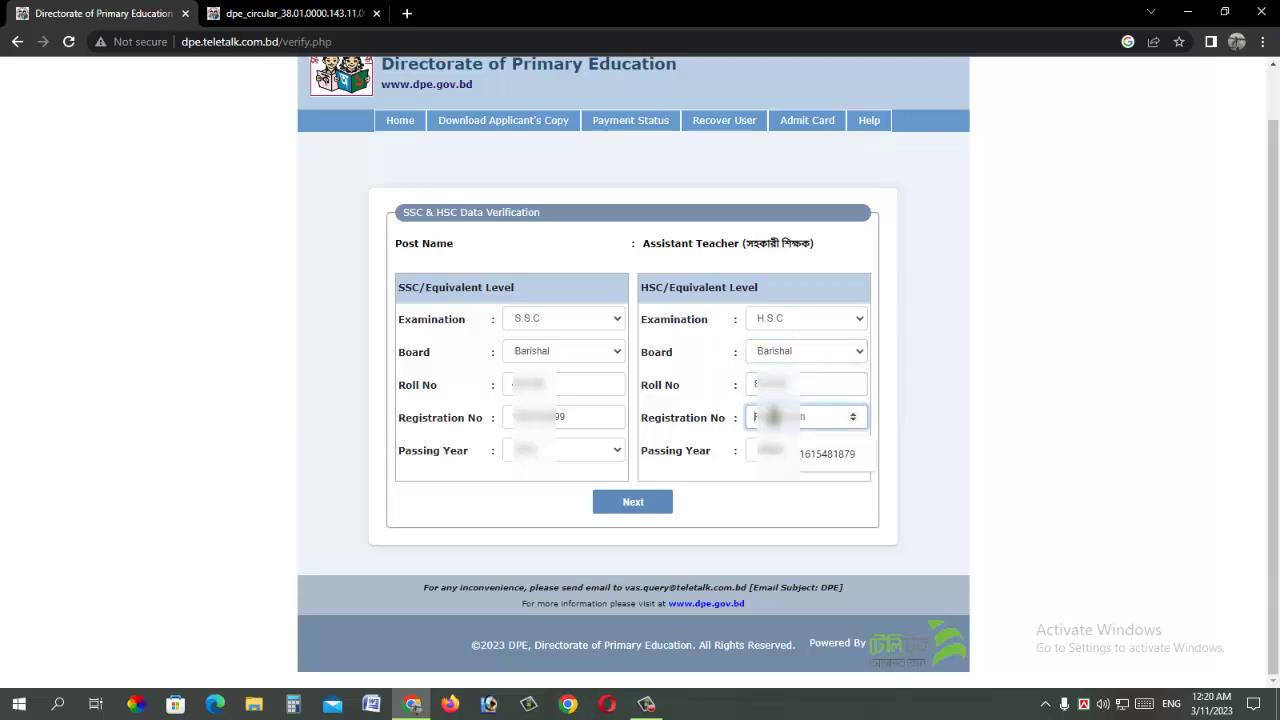
left_click(780, 450)
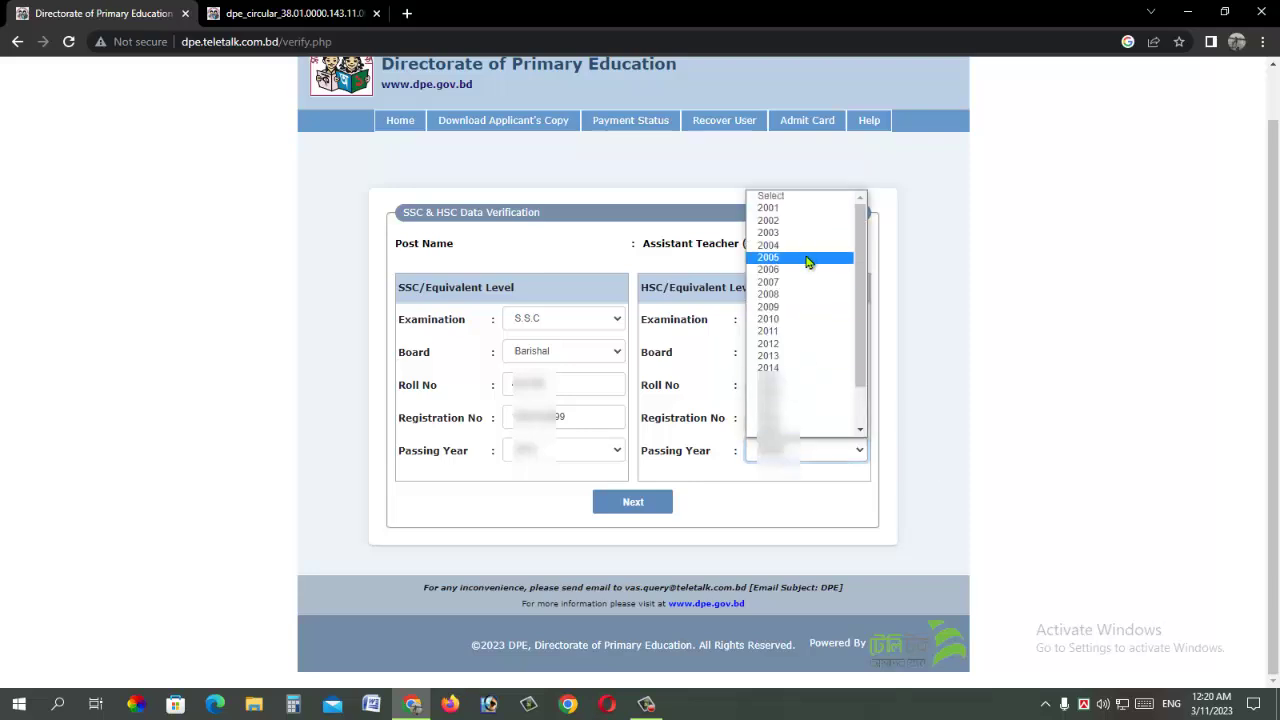
left_click(772, 392)
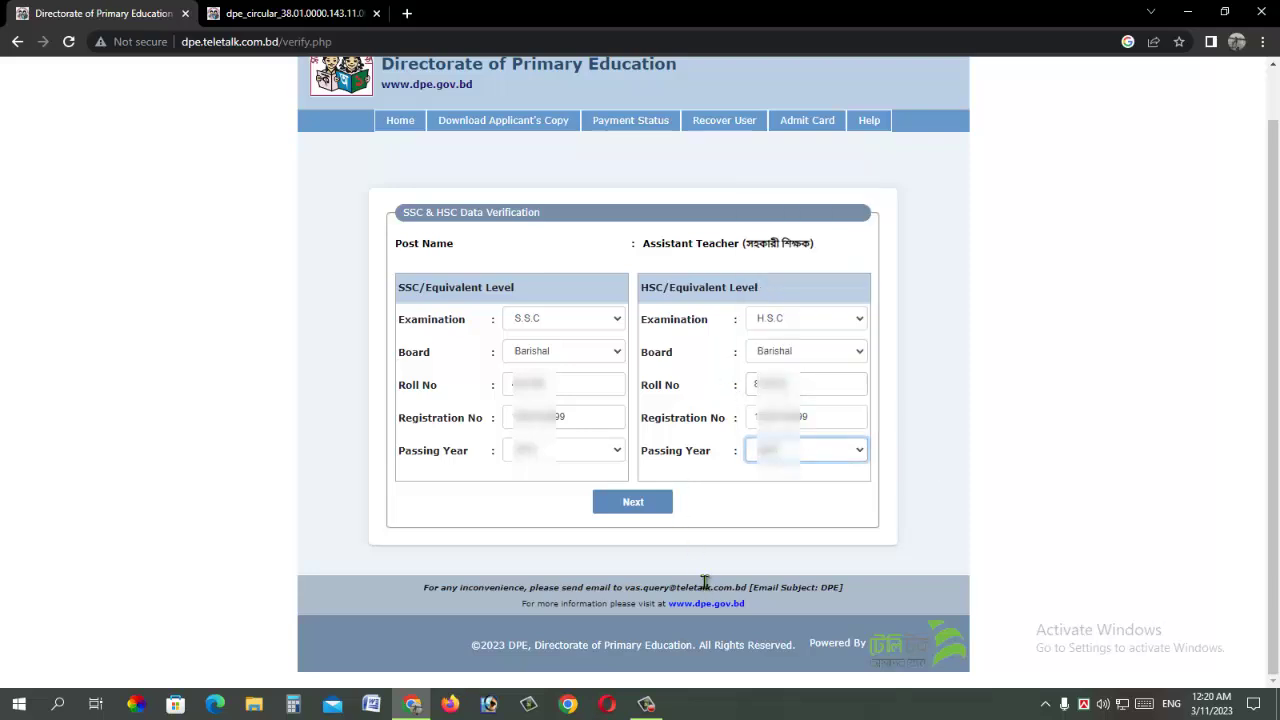
left_click(697, 699)
left_click(634, 503)
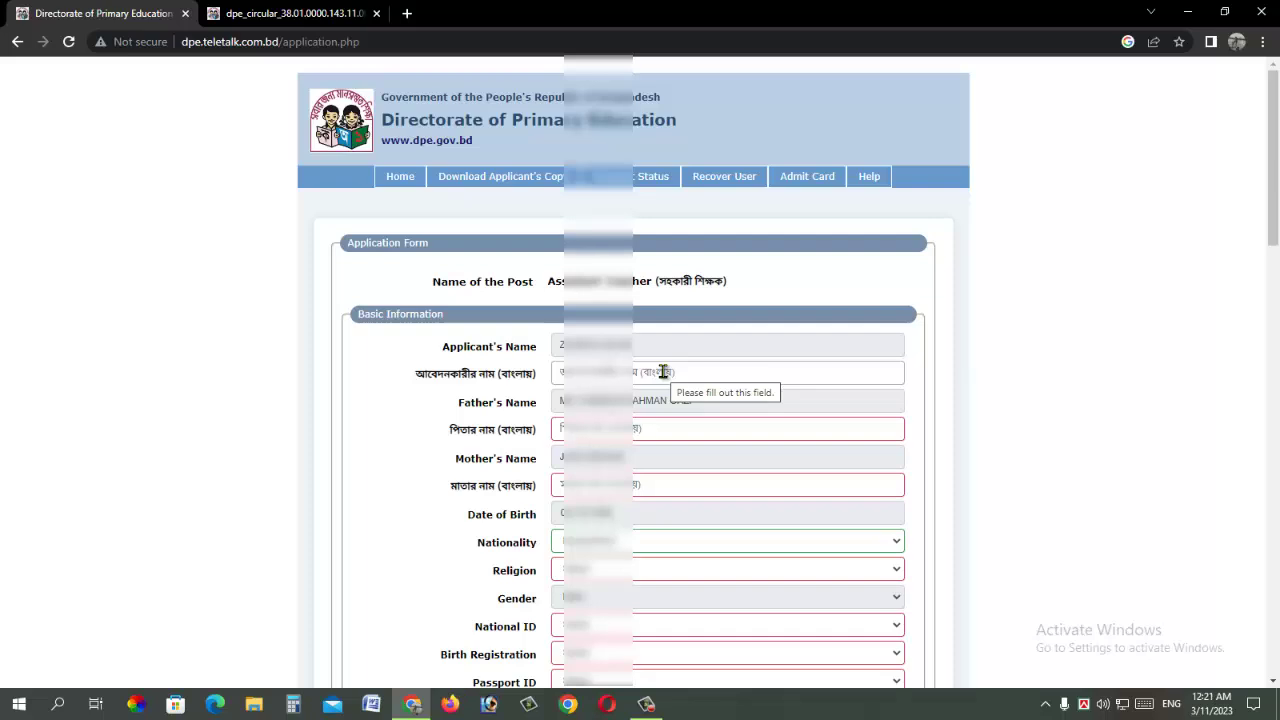
Step: Paste in the applicant's, father's and mother's names in Bangla
left_click(655, 370)
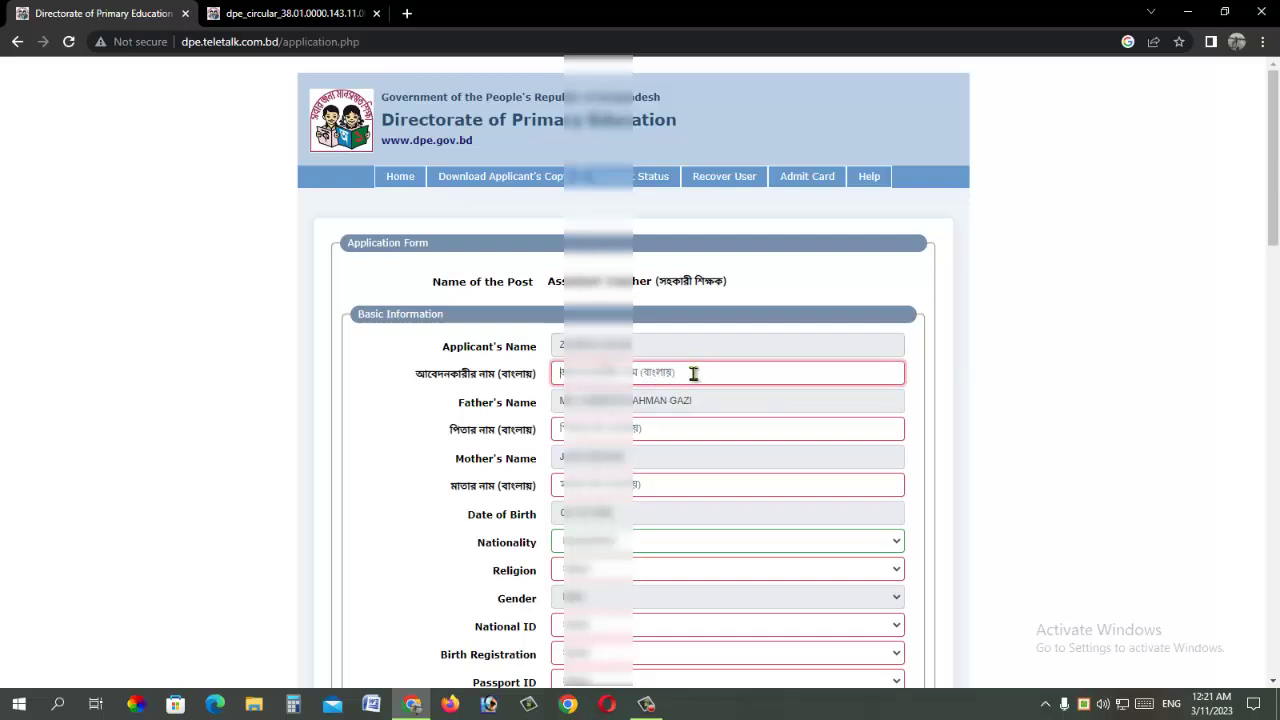
key("ctrl+v")
left_click(787, 431)
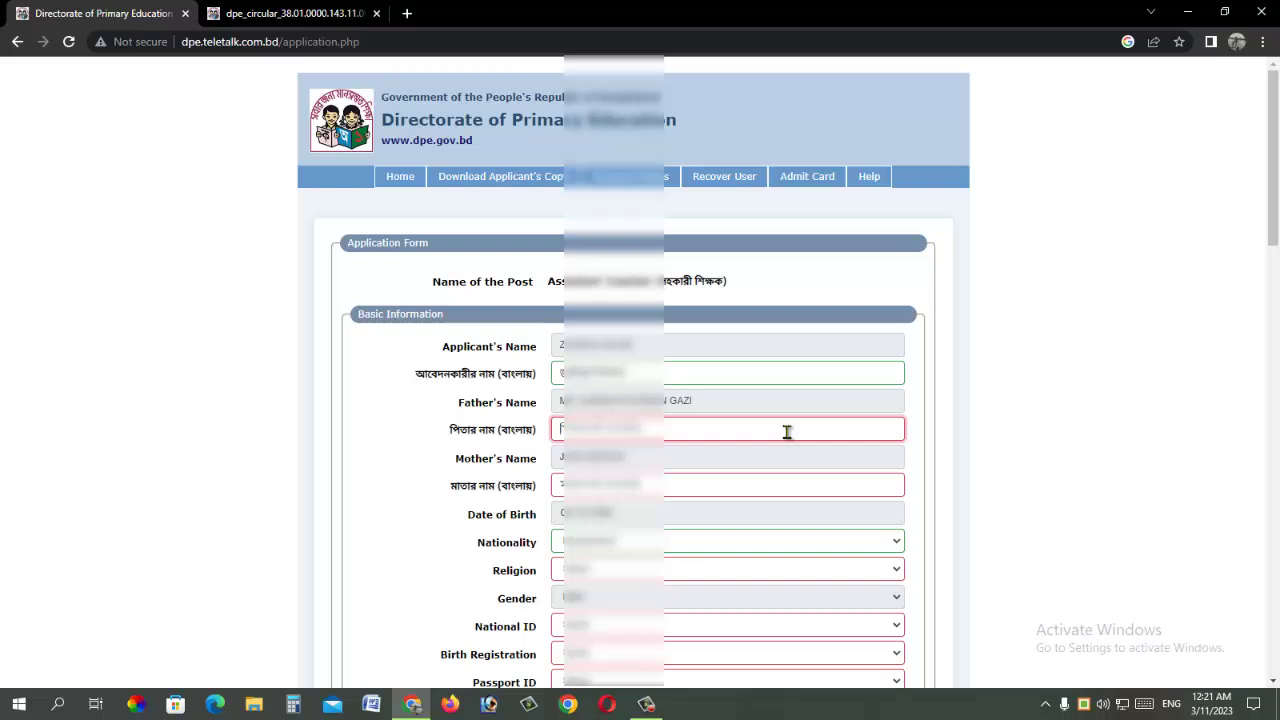
key("ctrl+v")
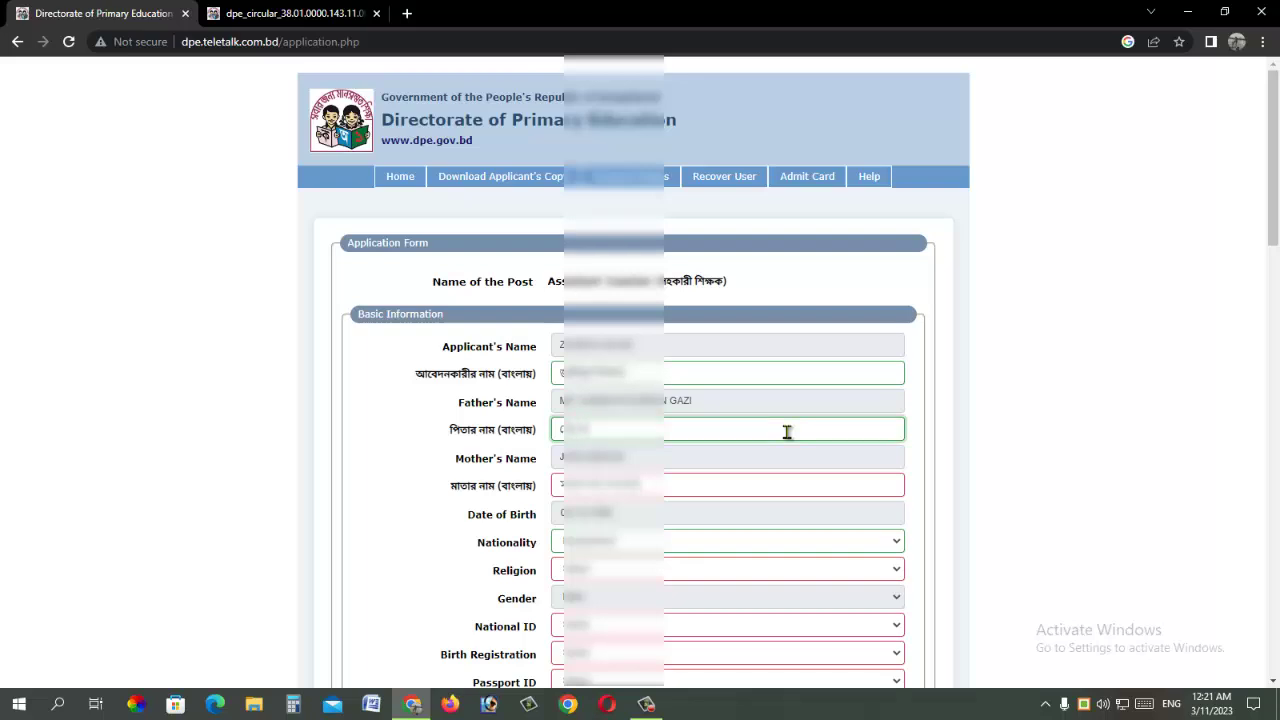
type("ল")
key("ctrl+v")
left_click(670, 483)
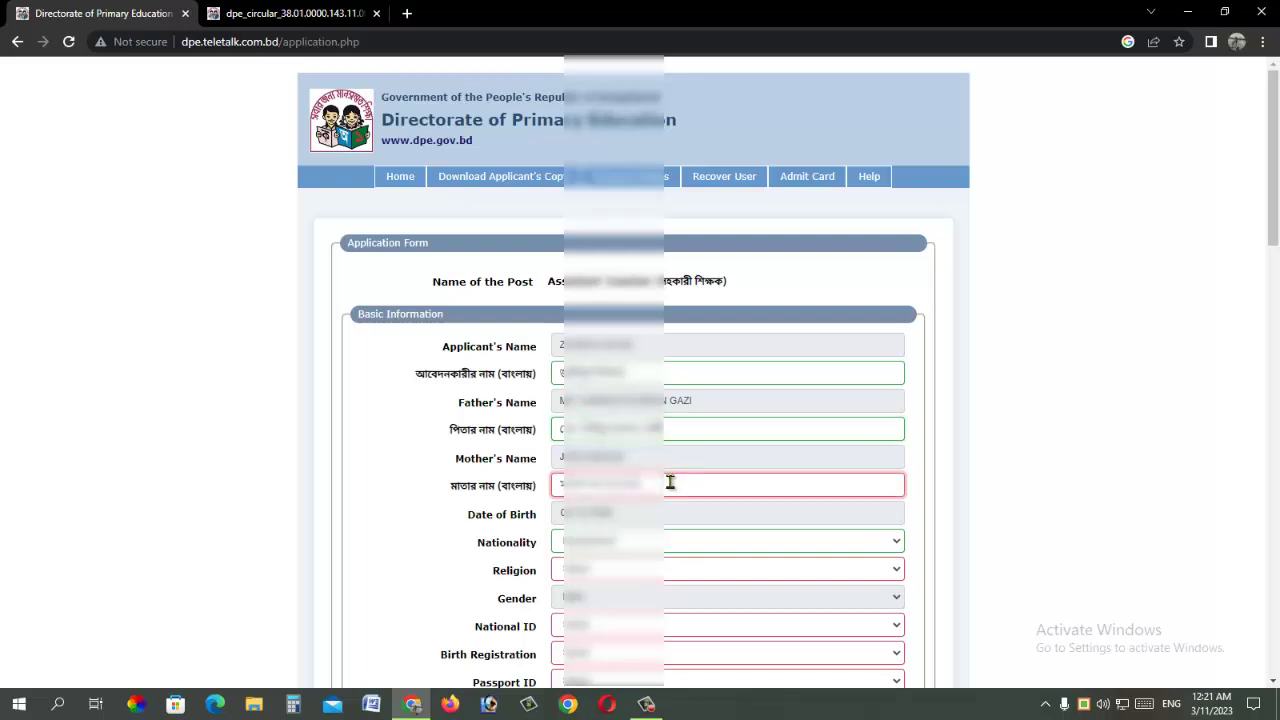
scroll(618, 322, "down", 2)
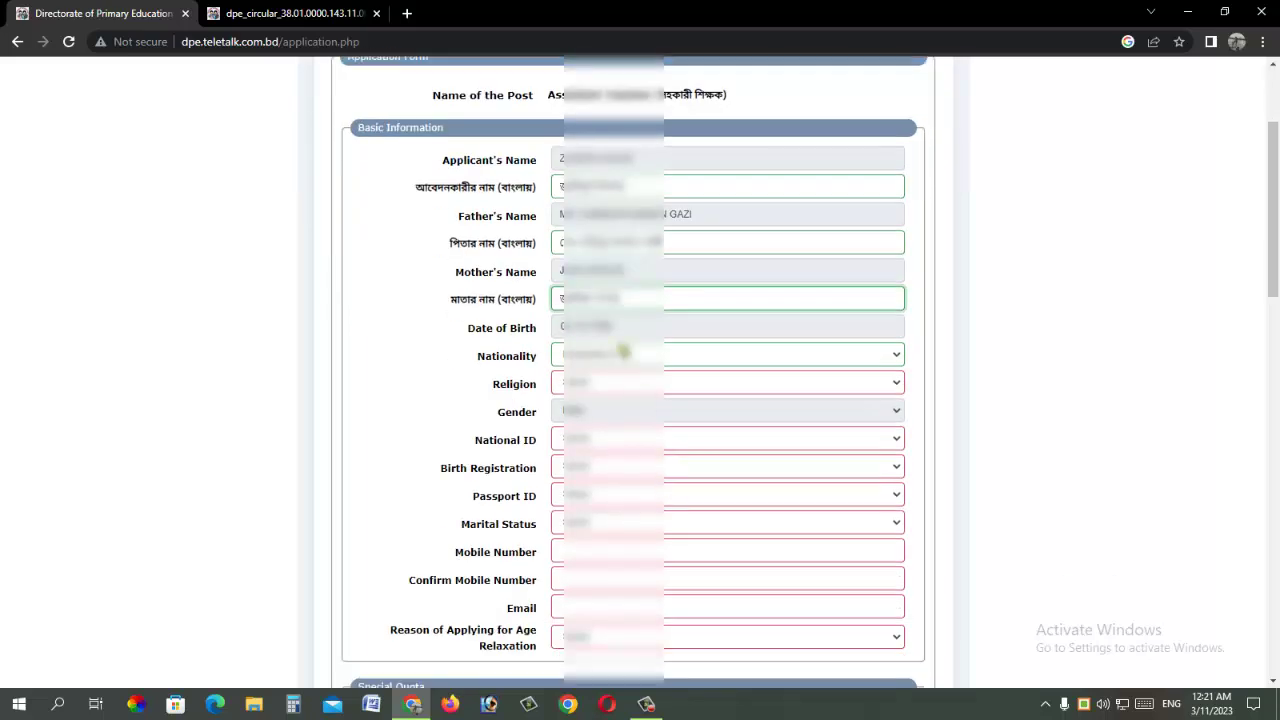
Step: Choose the religion, mark that the applicant has a National ID, and enter its number
left_click(628, 384)
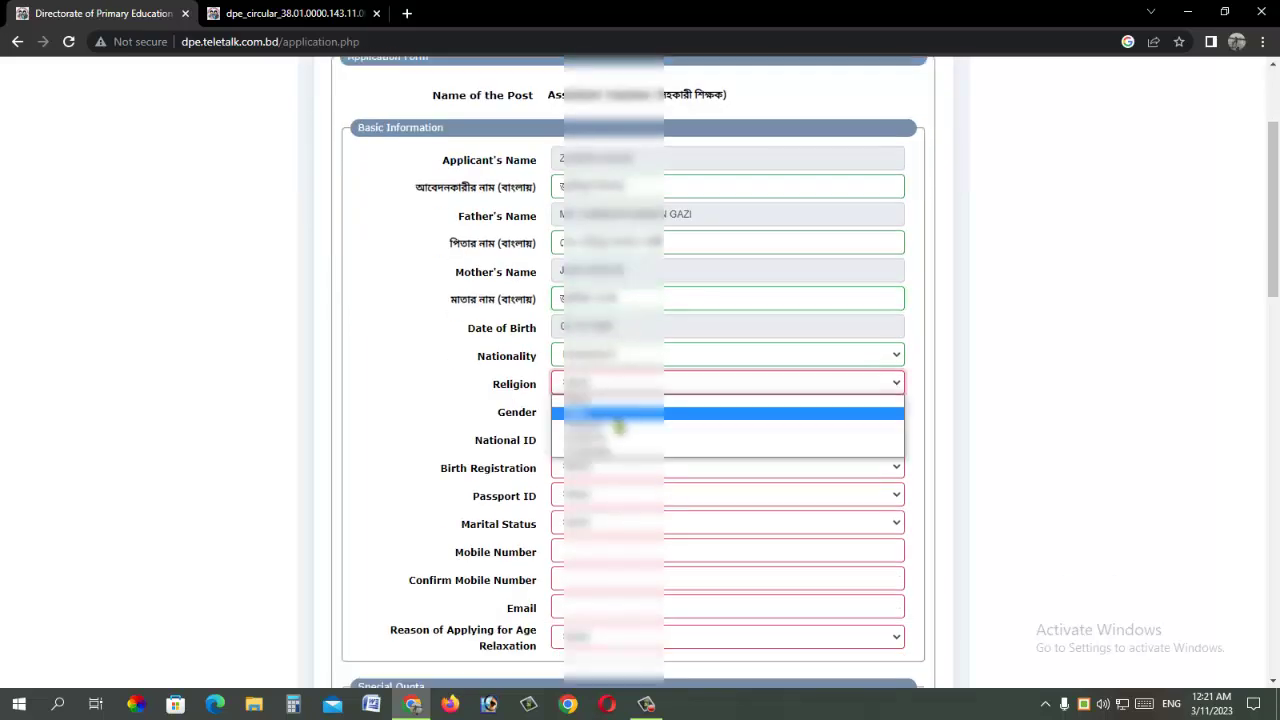
left_click(624, 412)
scroll(651, 411, "down", 2)
left_click(625, 255)
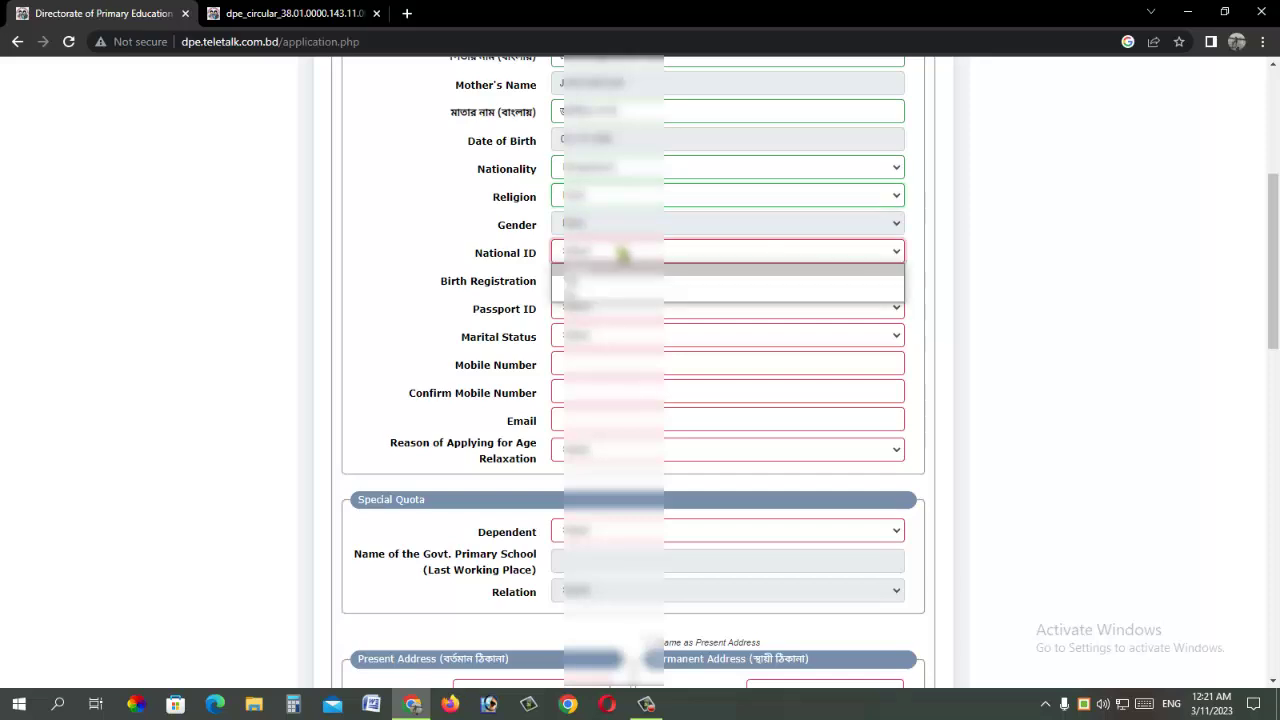
left_click(619, 296)
left_click(831, 250)
key("ctrl+v")
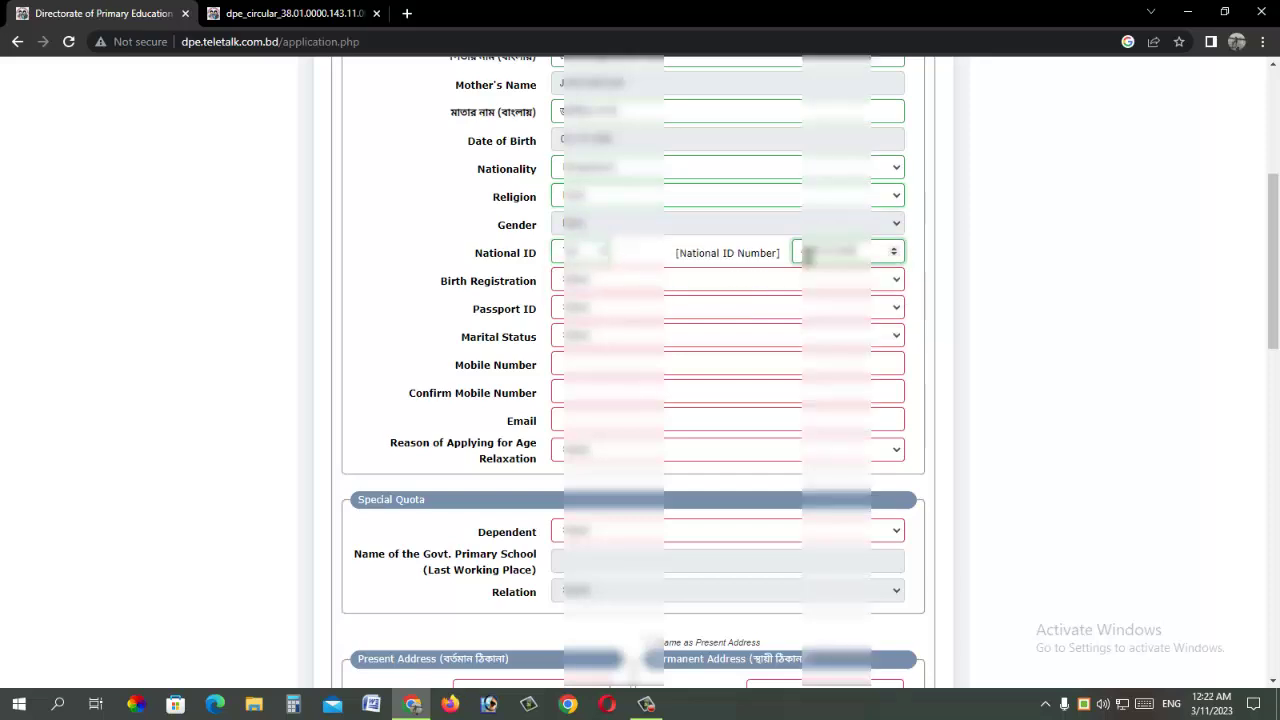
Step: Answer the Birth Registration and Passport ID questions and choose the marital status
left_click(650, 280)
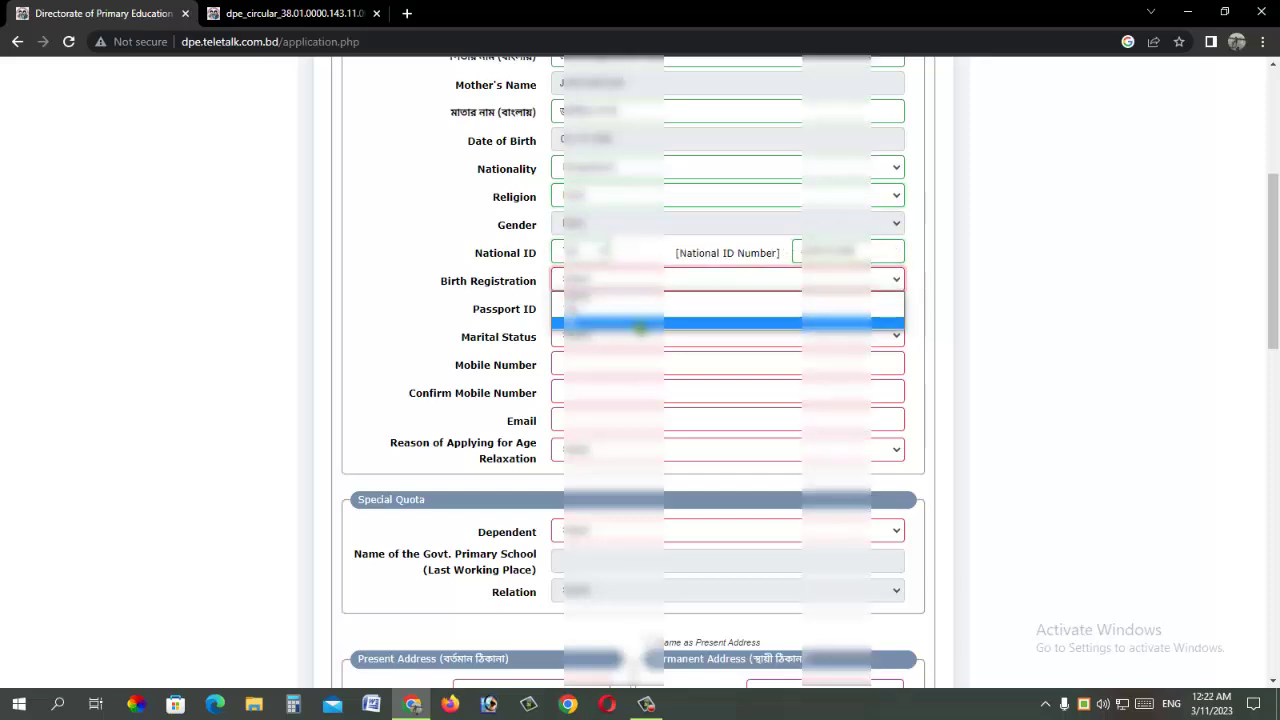
left_click(638, 325)
left_click(620, 309)
left_click(633, 350)
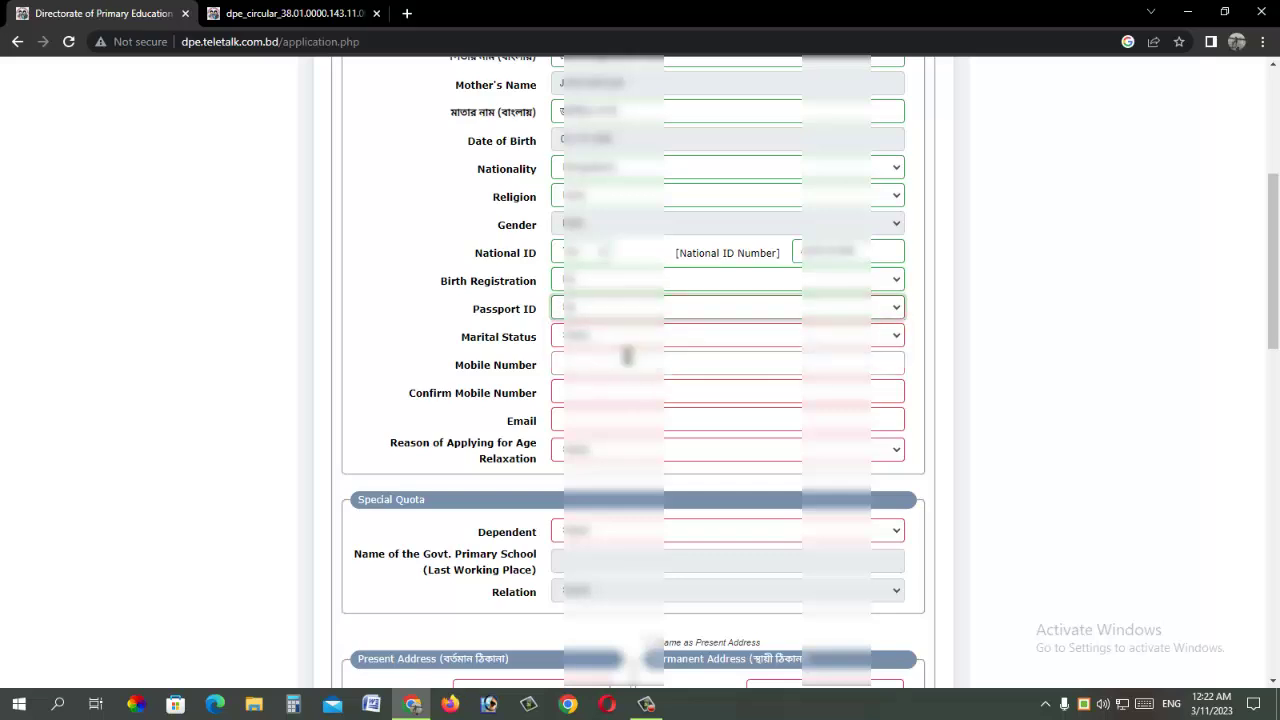
left_click(594, 338)
left_click(603, 363)
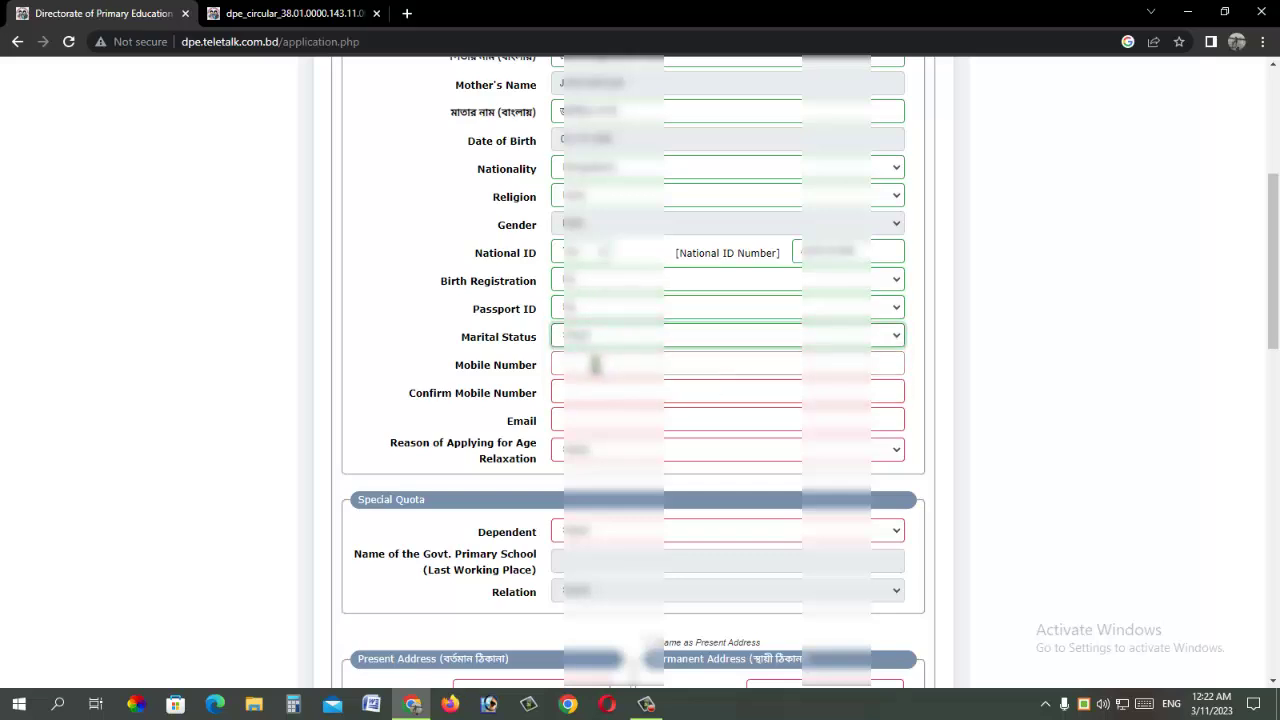
Step: Enter the applicant's mobile number and re-enter it to confirm
left_click(595, 365)
type("0171")
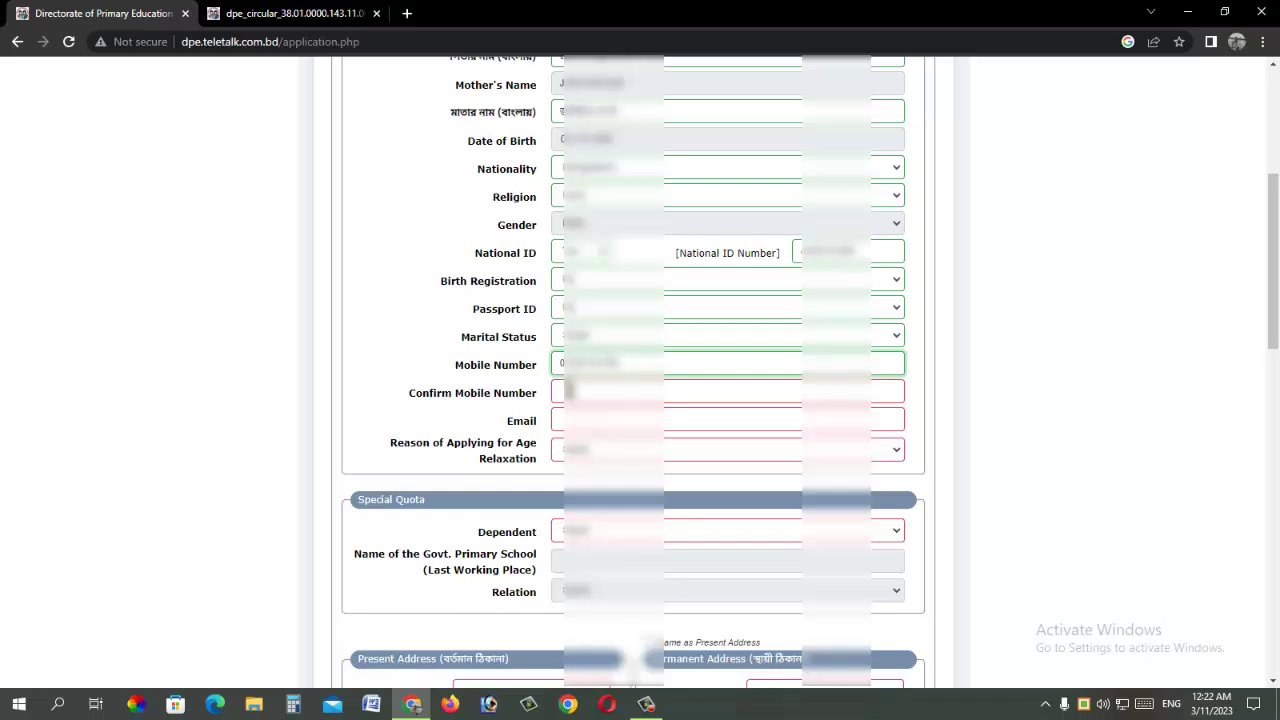
left_click(575, 392)
type("0")
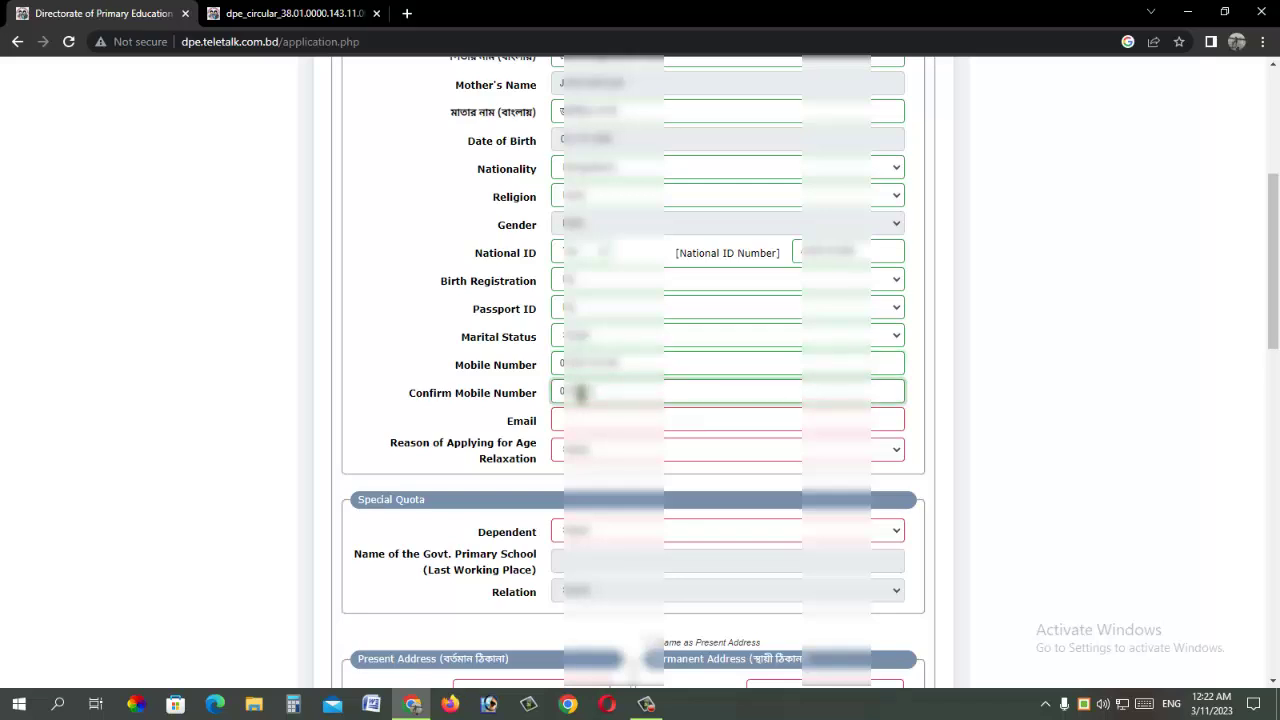
type("1234")
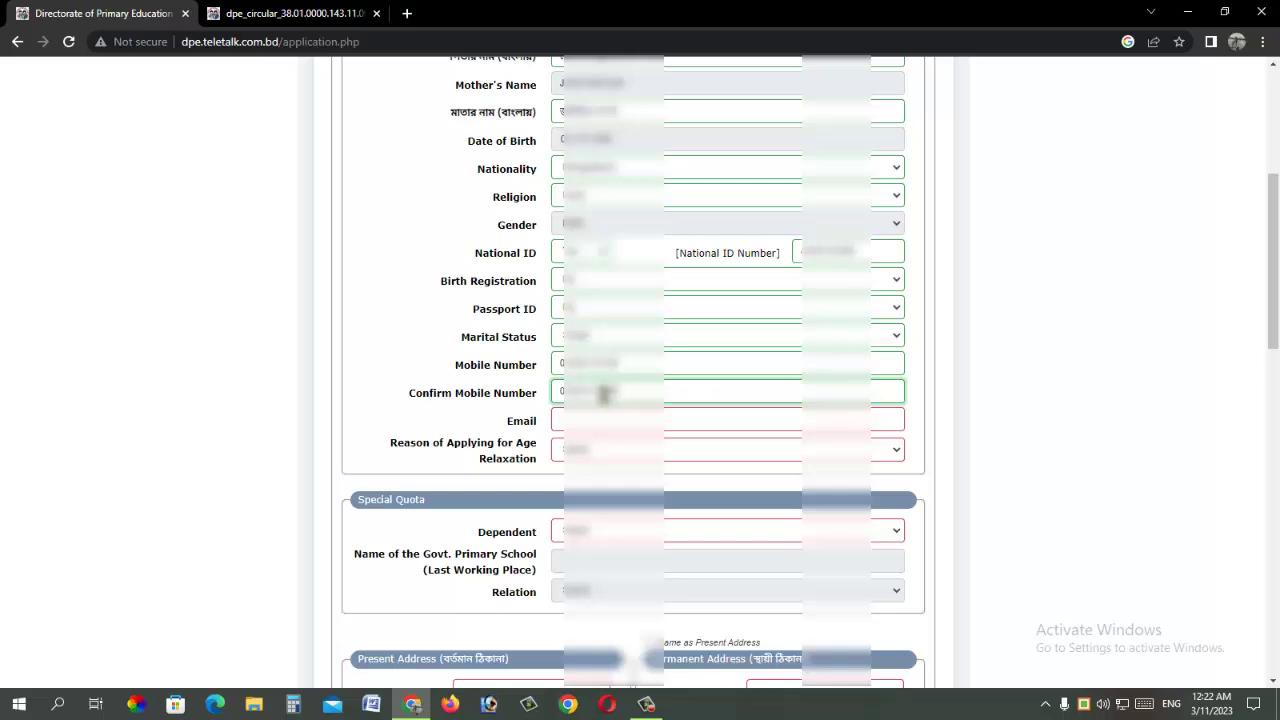
Step: Fill the e-mail from the saved autofill suggestion and choose an age-relaxation reason
left_click(621, 418)
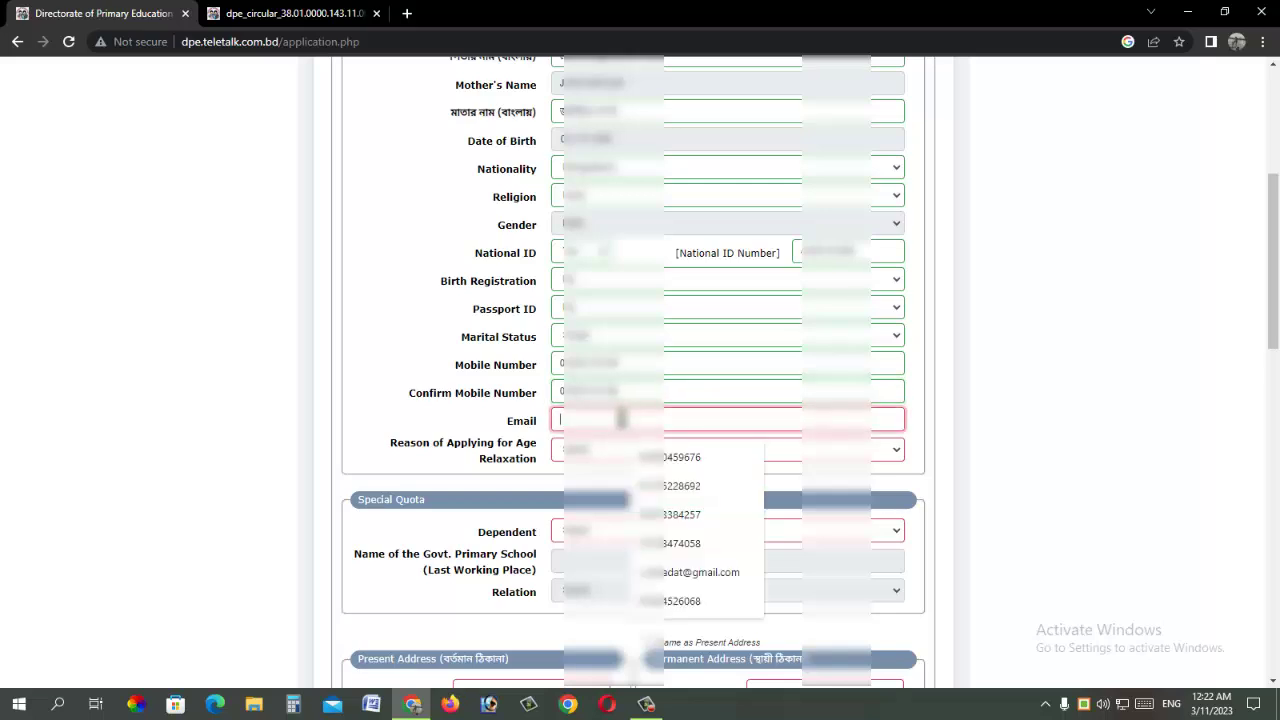
key("Down")
key("Return")
scroll(621, 418, "down", 2)
left_click(640, 263)
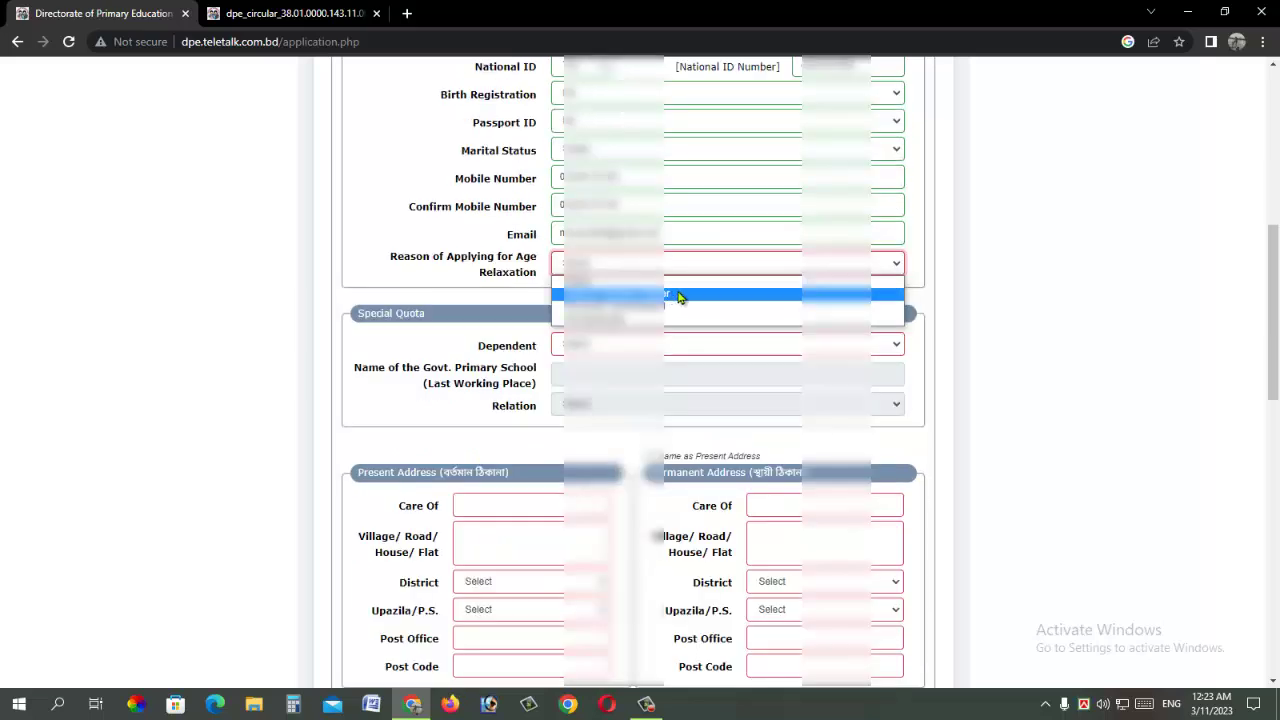
left_click(672, 320)
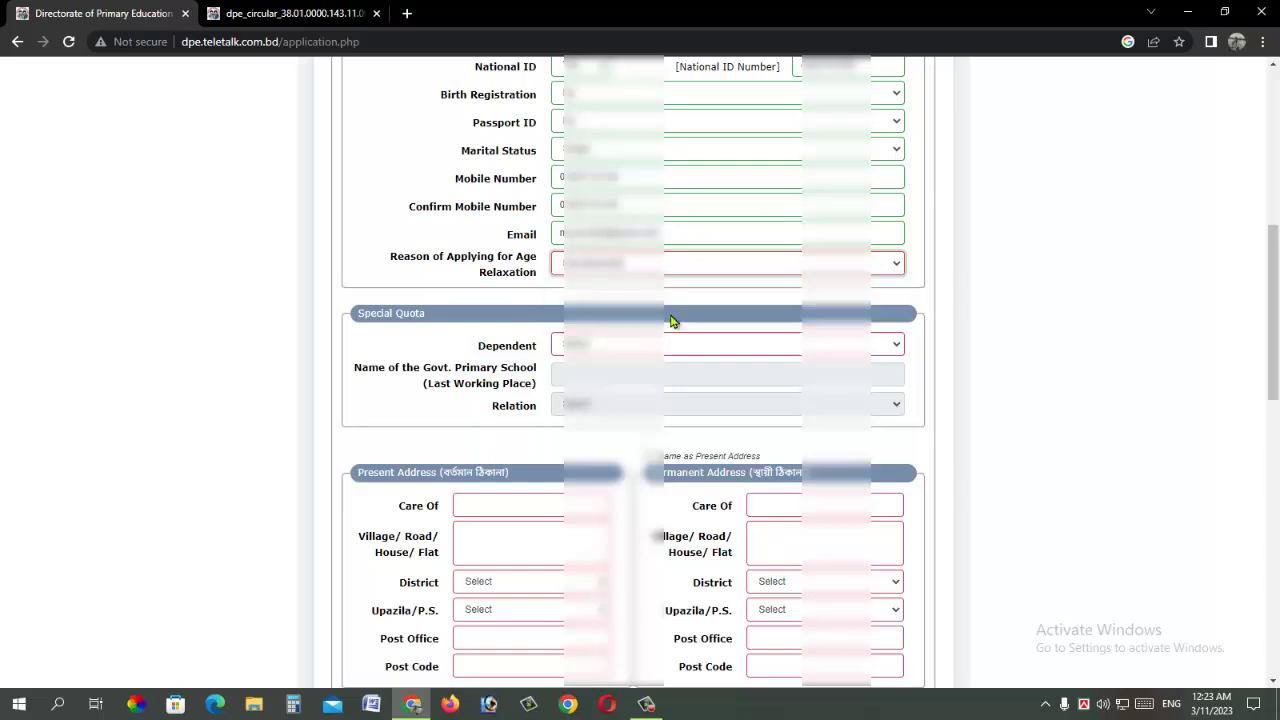
Step: Set the dependent quota to No after briefly selecting Yes
scroll(677, 277, "down", 2)
left_click(600, 161)
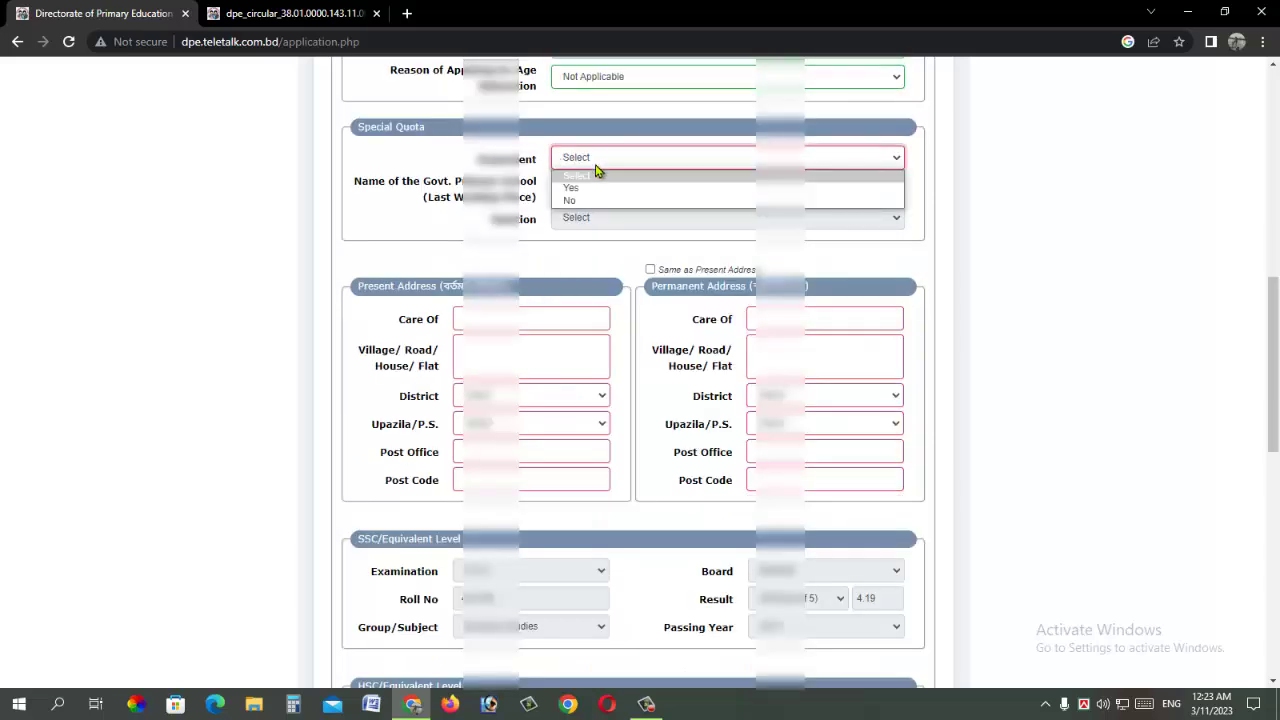
left_click(598, 187)
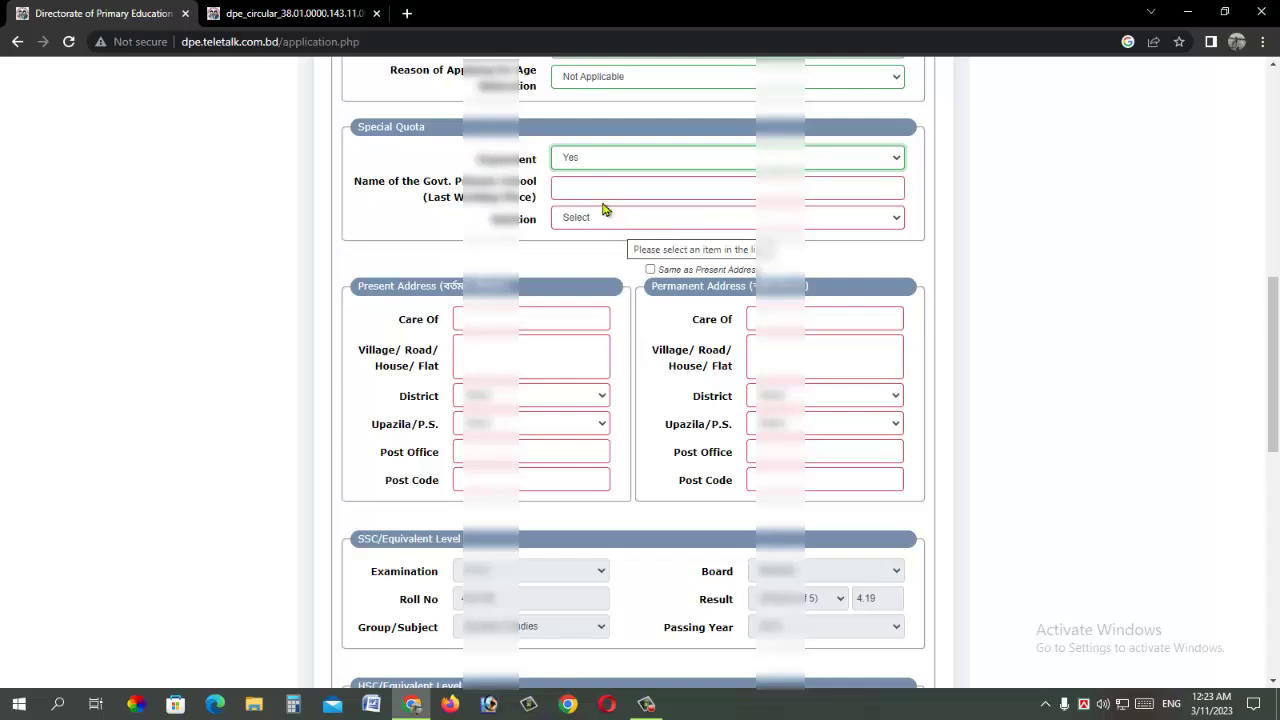
left_click(622, 190)
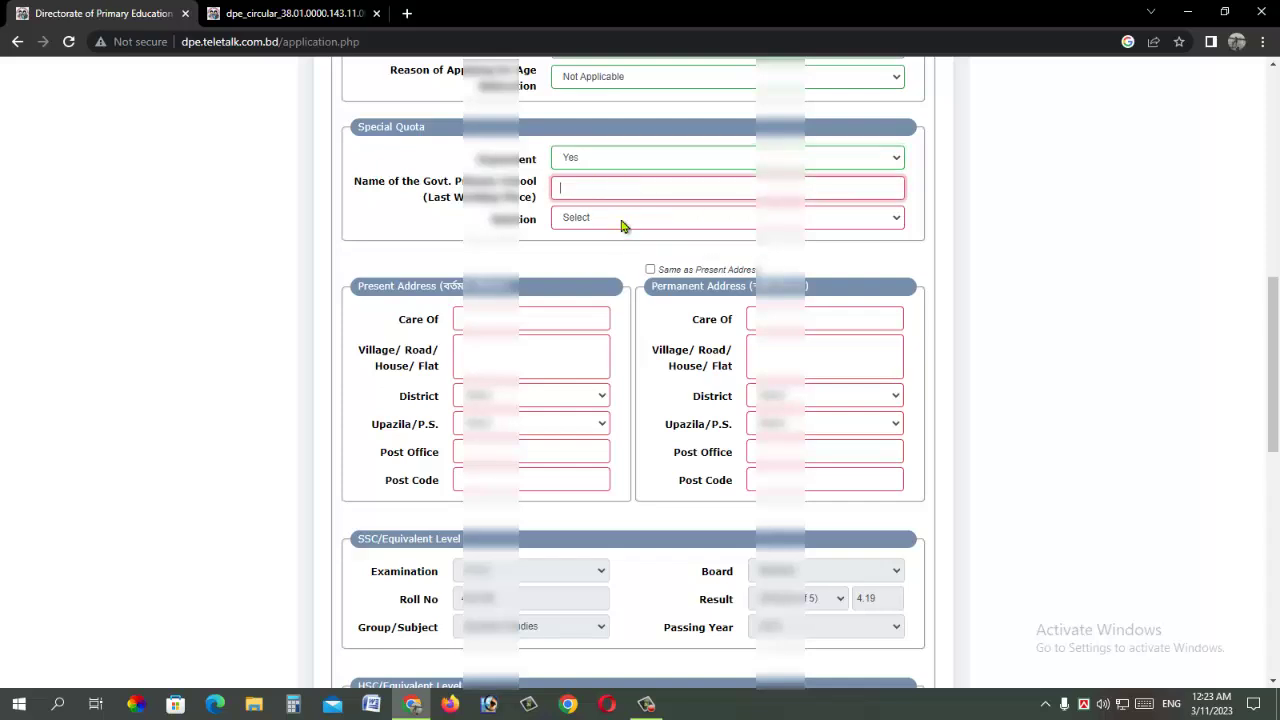
left_click(613, 219)
left_click(613, 219)
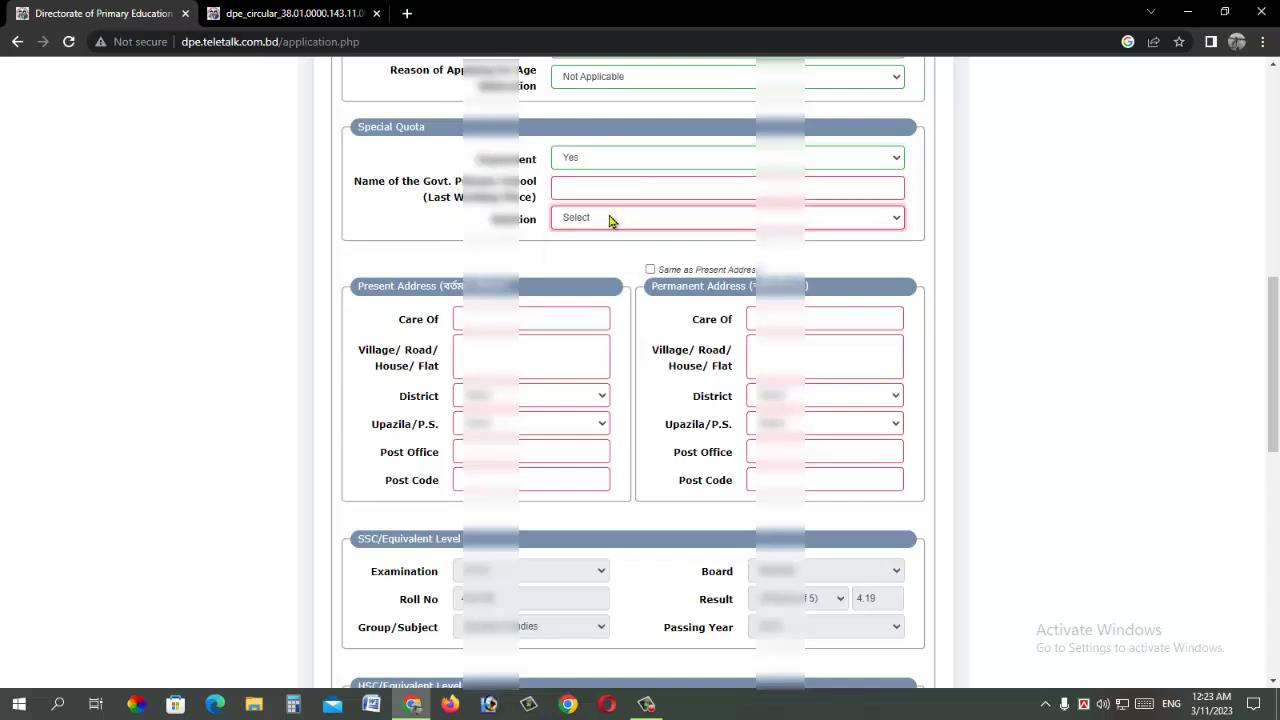
left_click(592, 165)
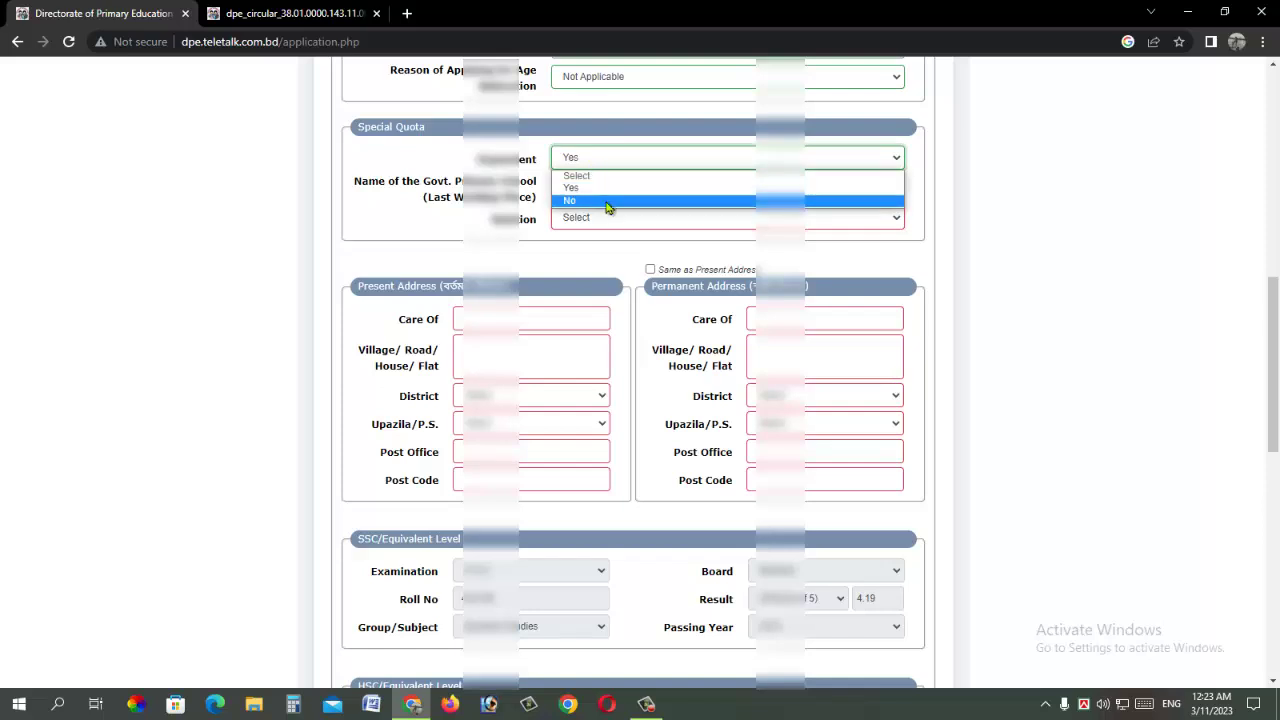
left_click(608, 201)
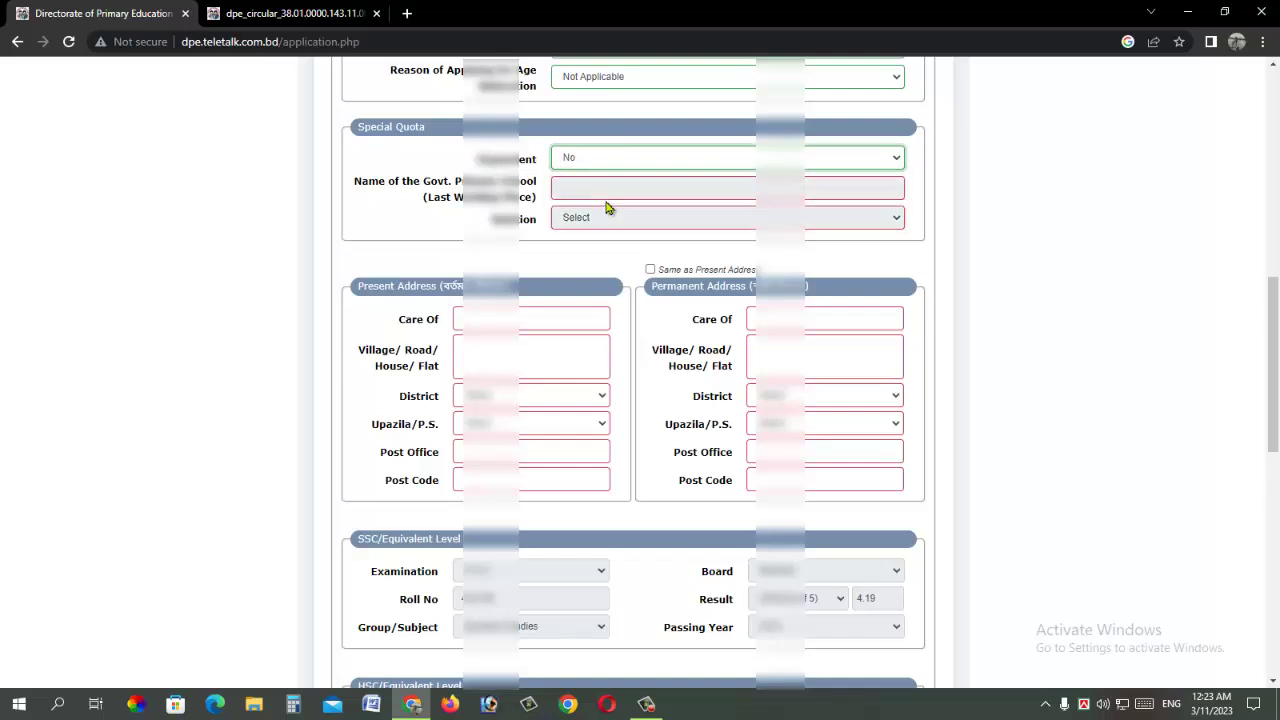
scroll(572, 190, "down", 2)
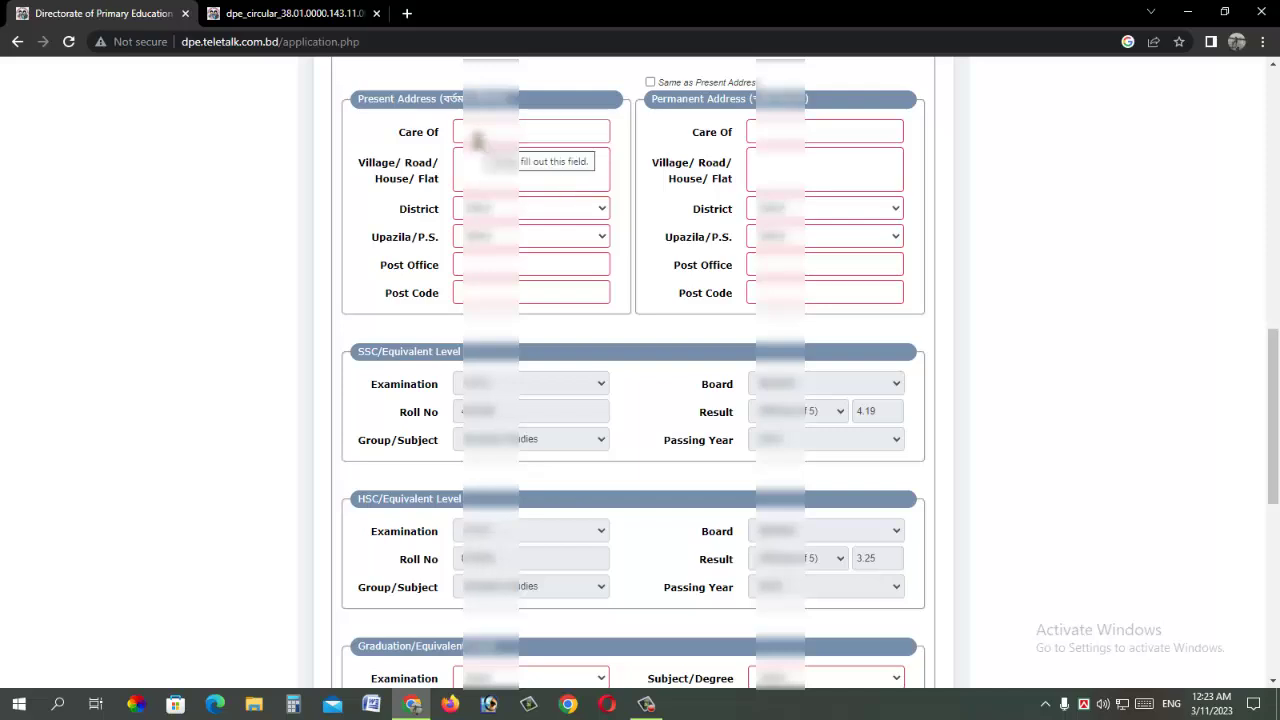
Step: Enter the present address care-of name and village, and choose its district and upazila
left_click(502, 134)
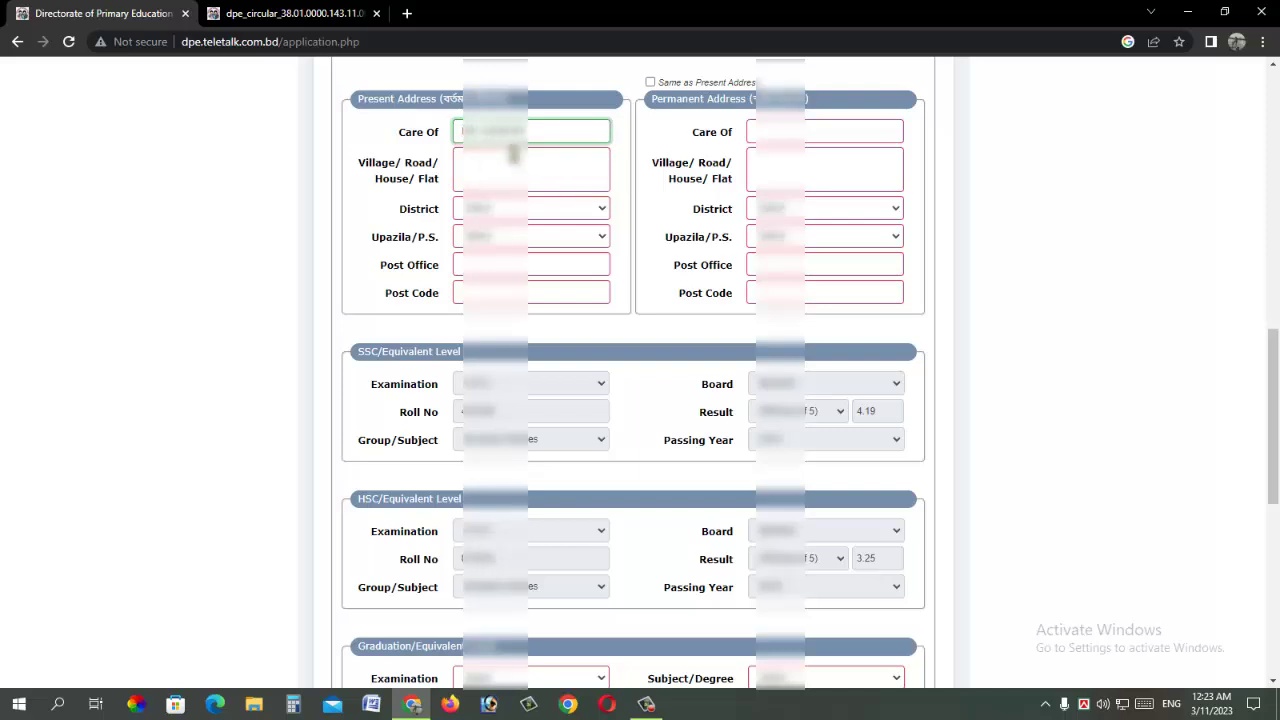
left_click(527, 162)
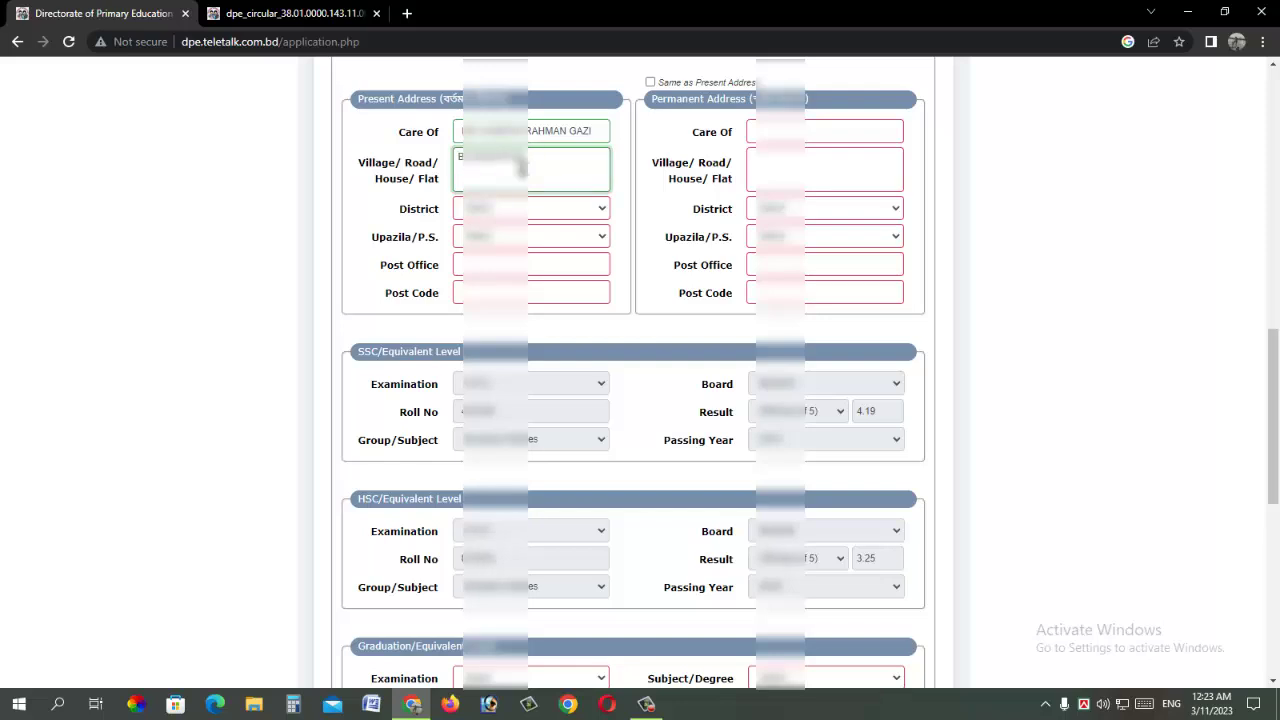
left_click(535, 214)
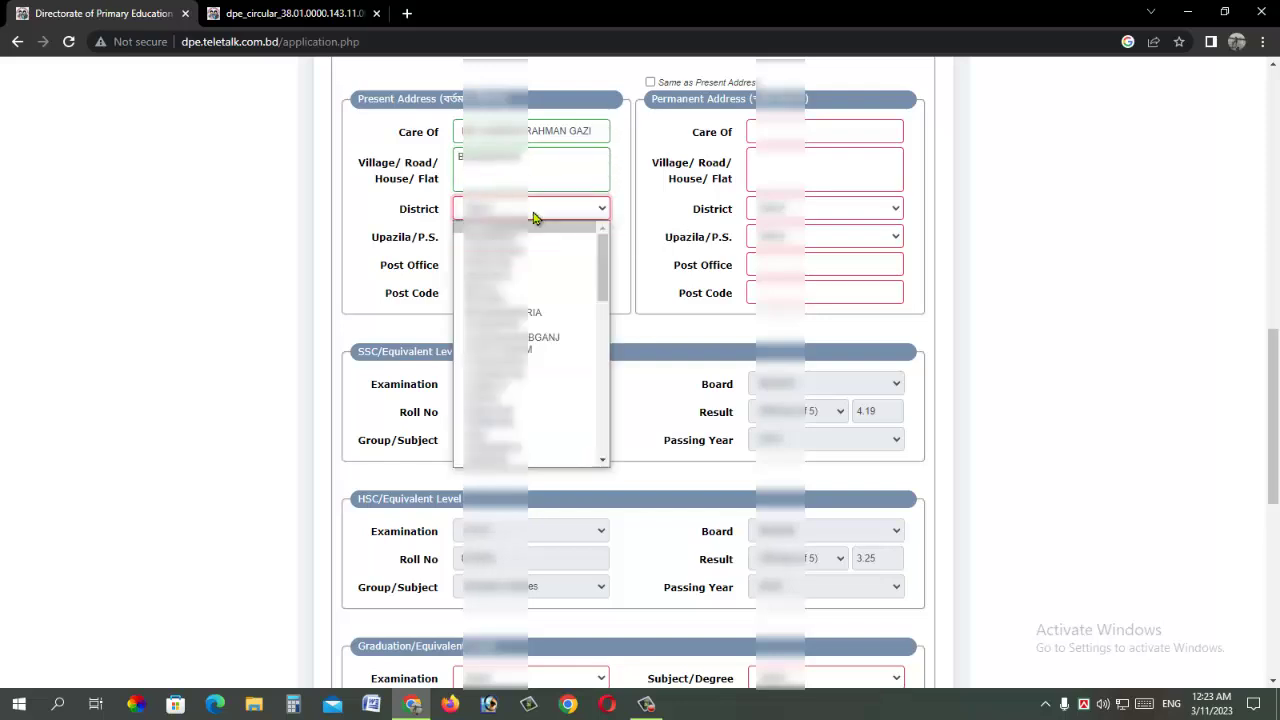
key("Down")
key("Down")
key("Down")
key("Down")
key("Return")
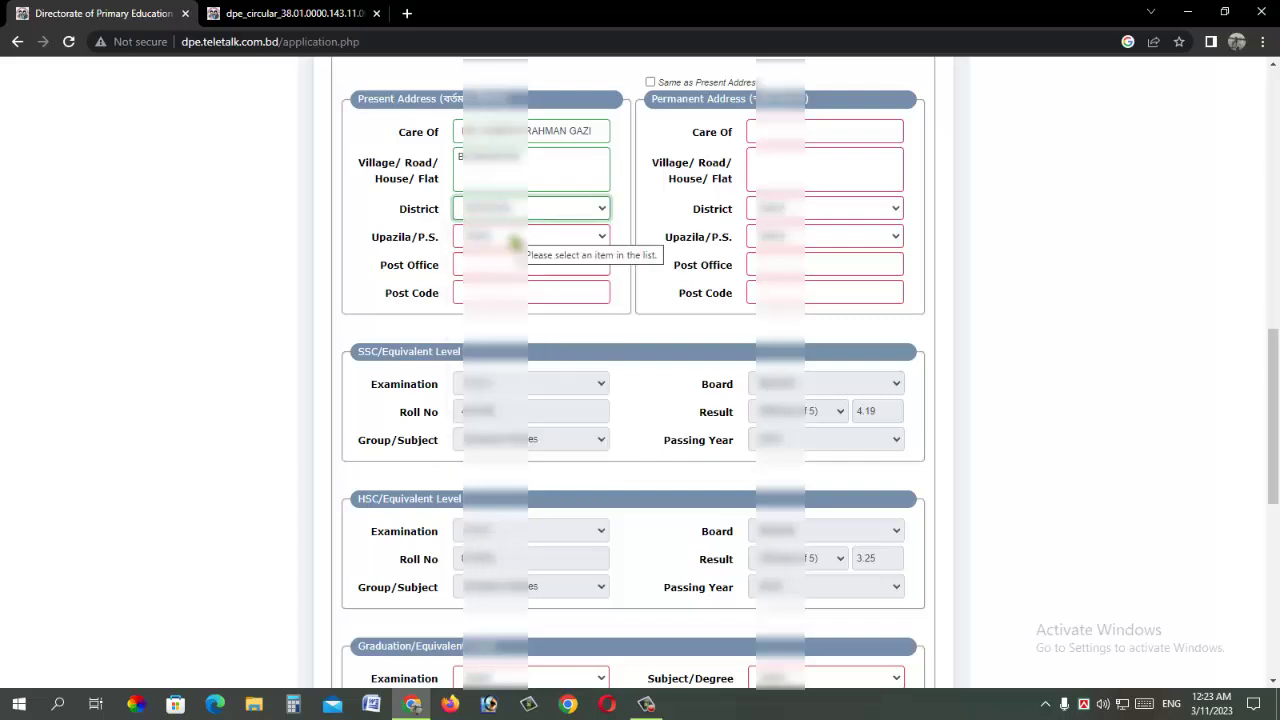
left_click(512, 237)
key("Down")
key("Return")
Step: Choose the post office, enter the post code, and mark permanent address same as present
left_click(478, 264)
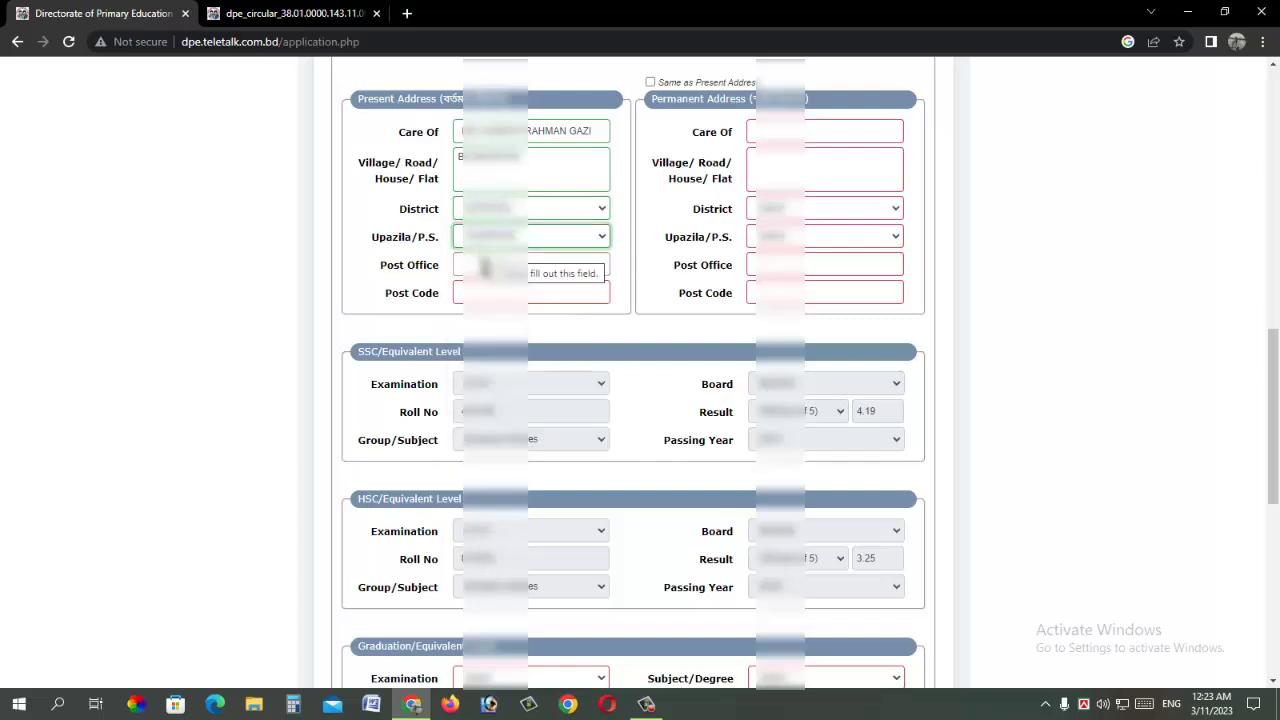
type("B")
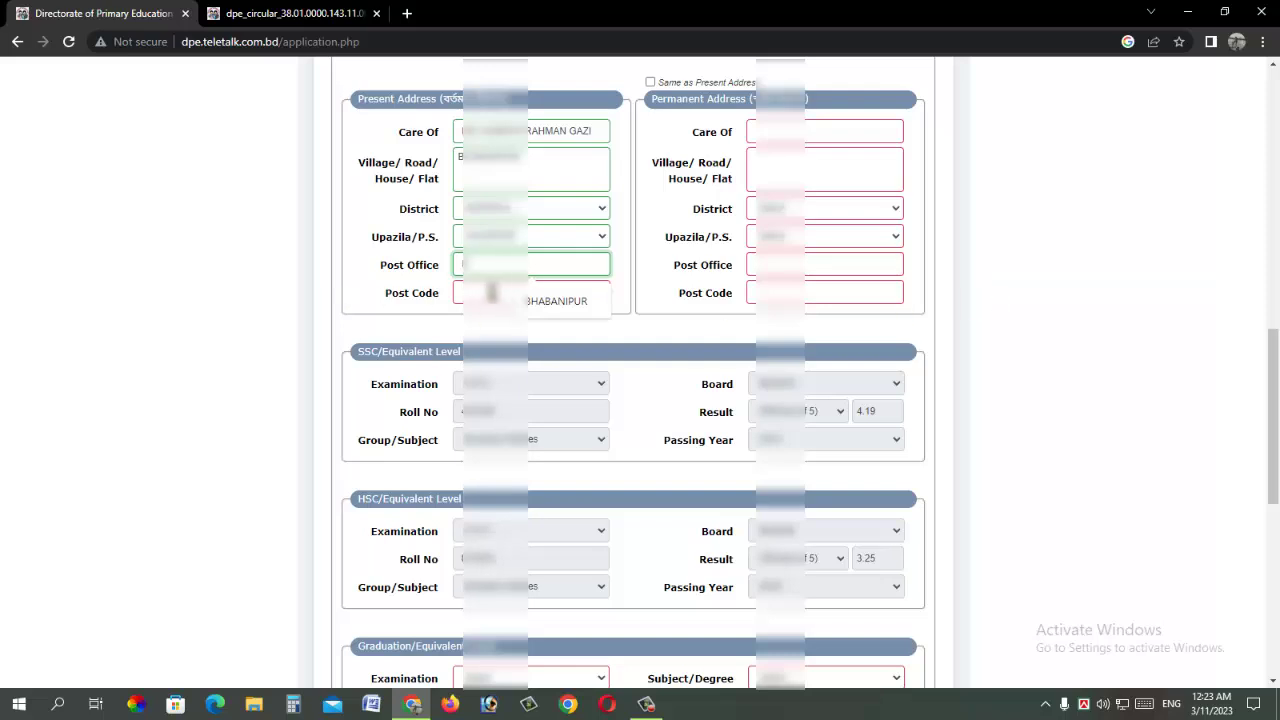
left_click(574, 302)
left_click(537, 295)
type("74")
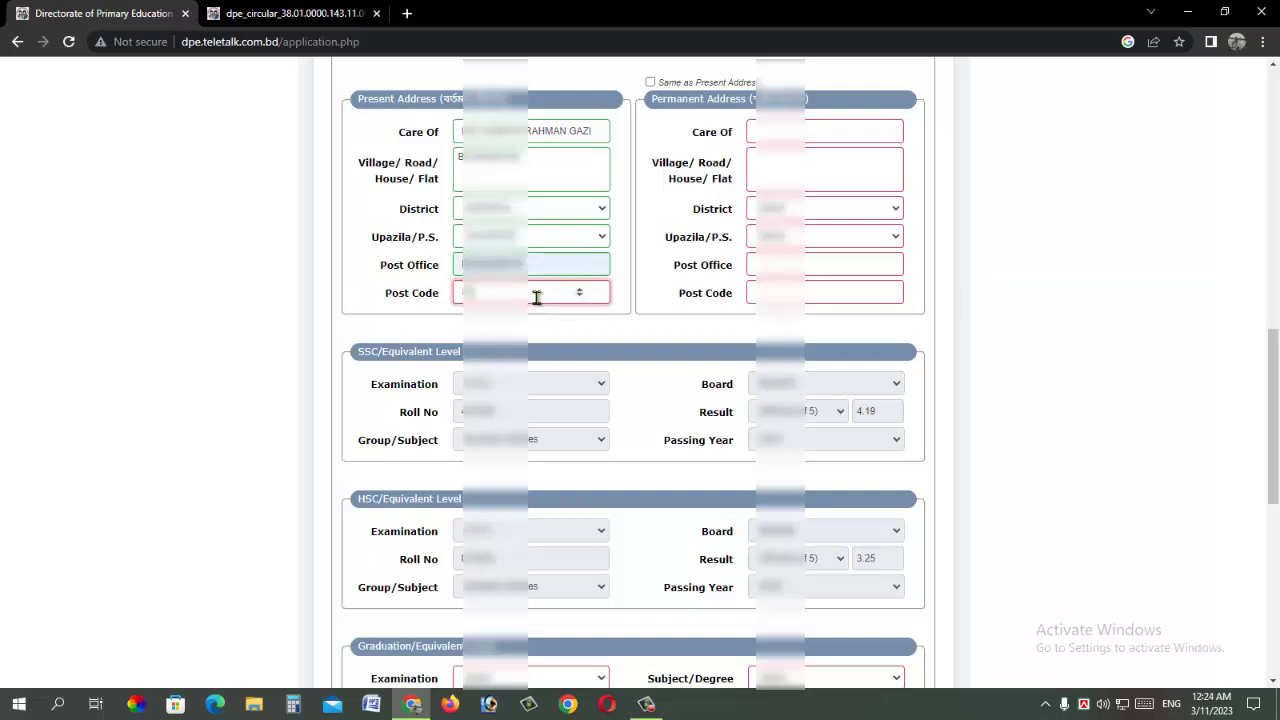
type("10")
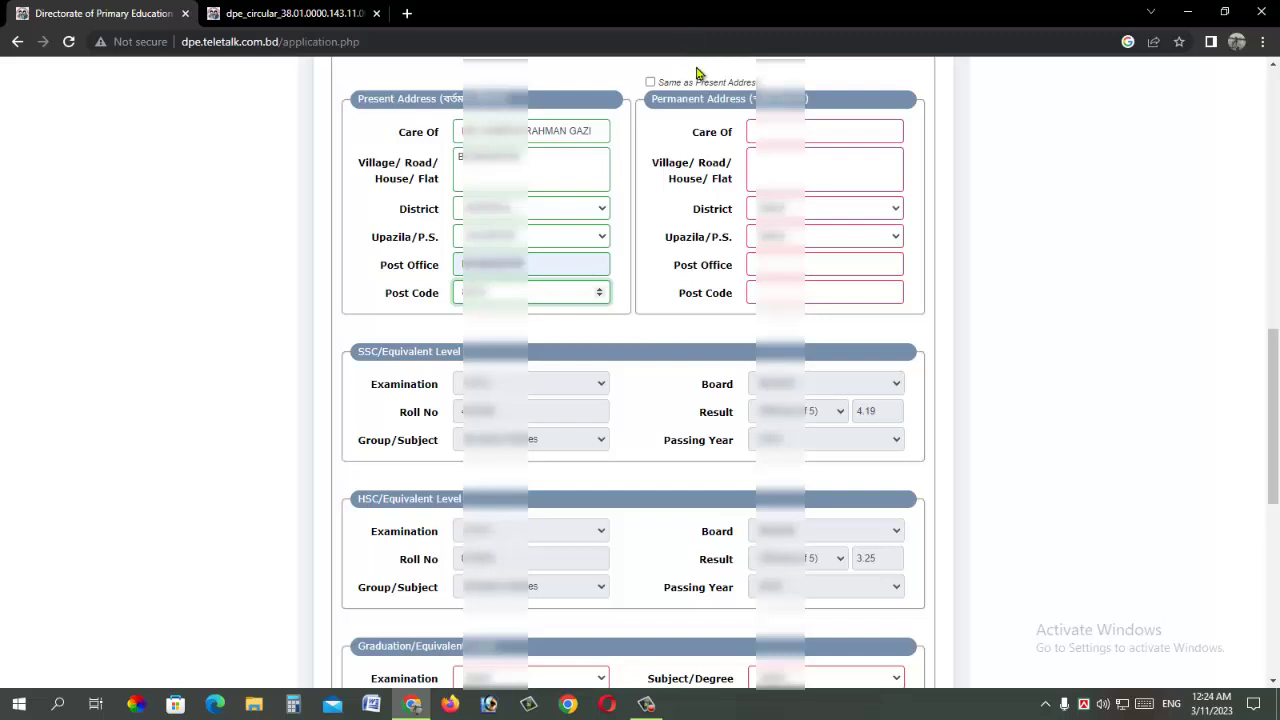
left_click(651, 83)
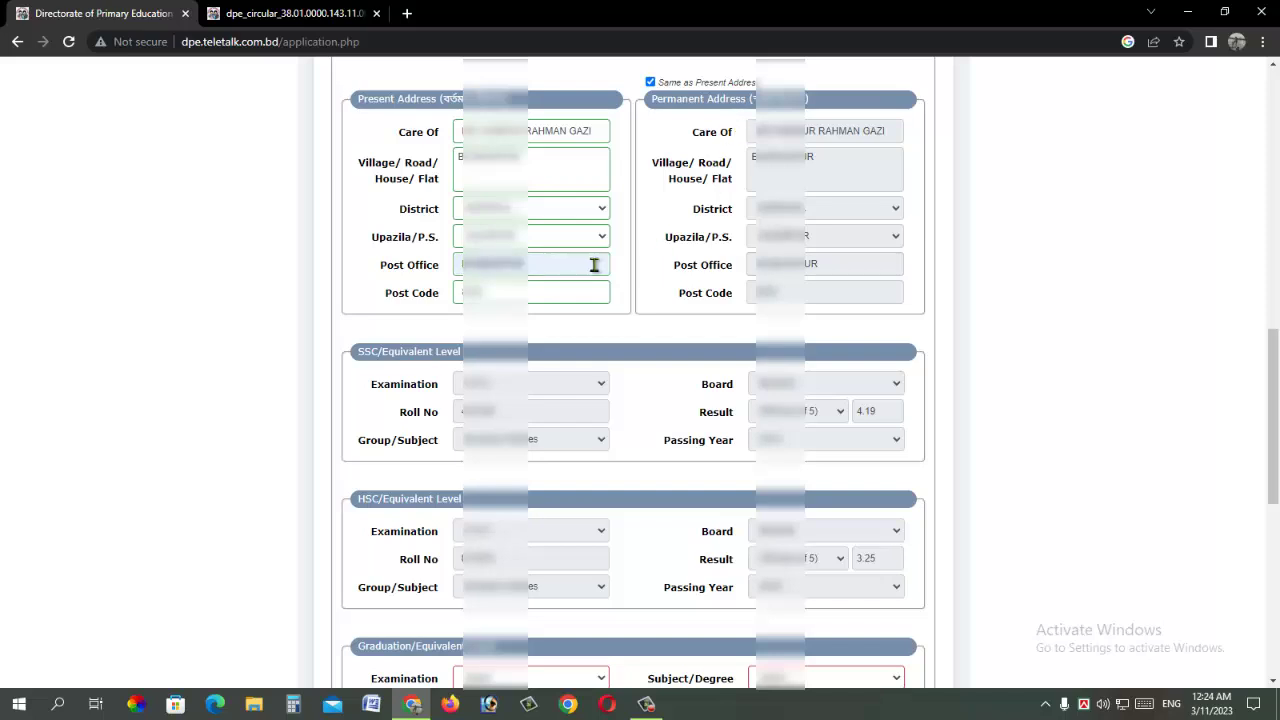
scroll(595, 267, "down", 2)
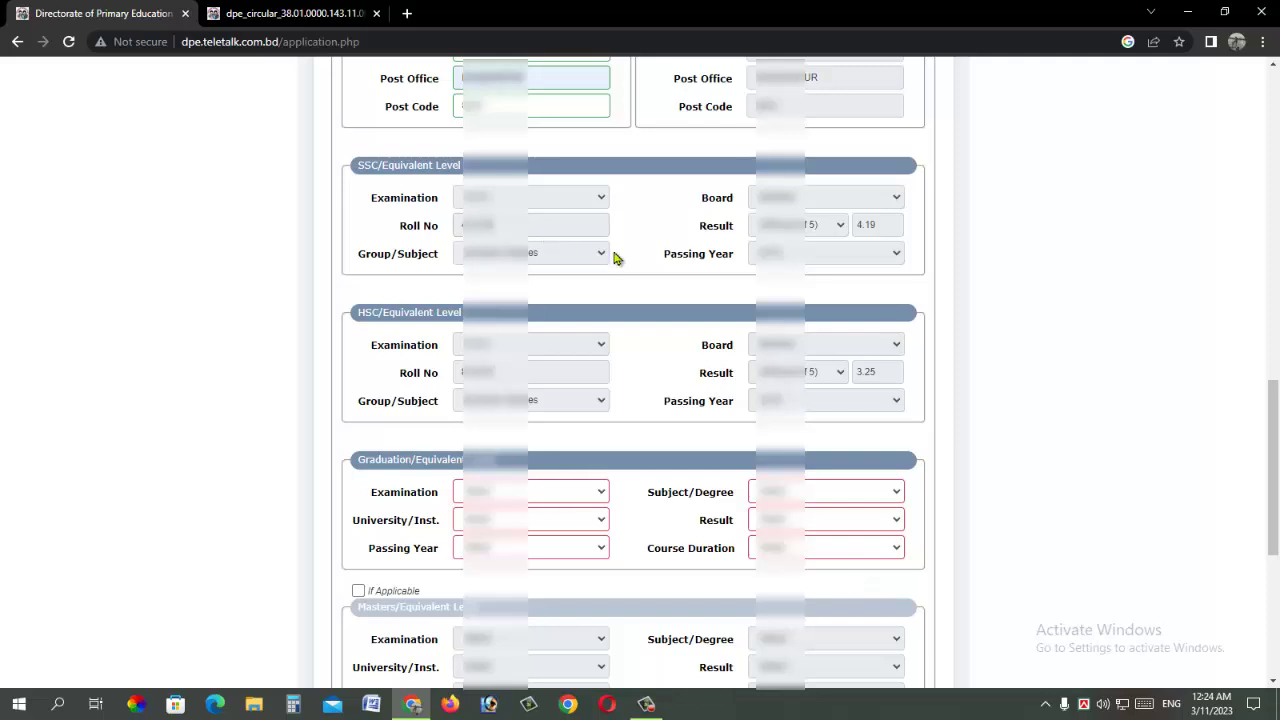
Step: Choose the graduation examination, university and passing year
scroll(613, 260, "down", 2)
left_click(545, 302)
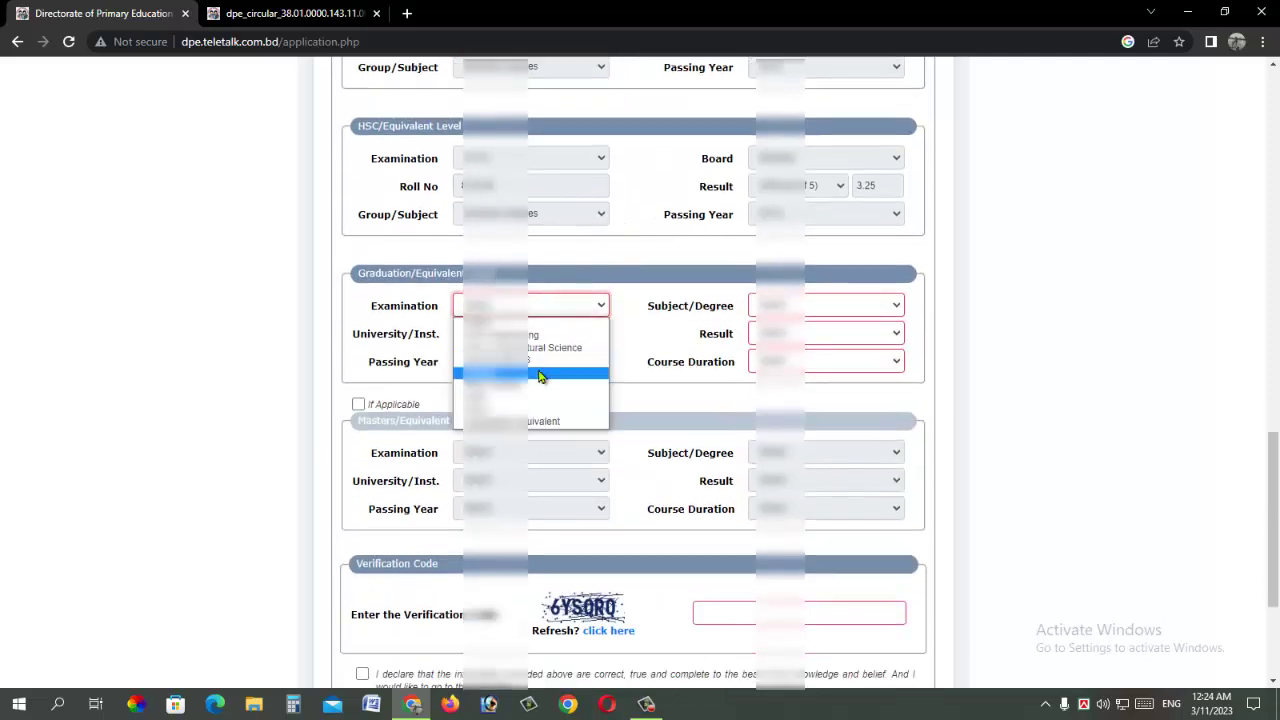
left_click(537, 374)
left_click(563, 334)
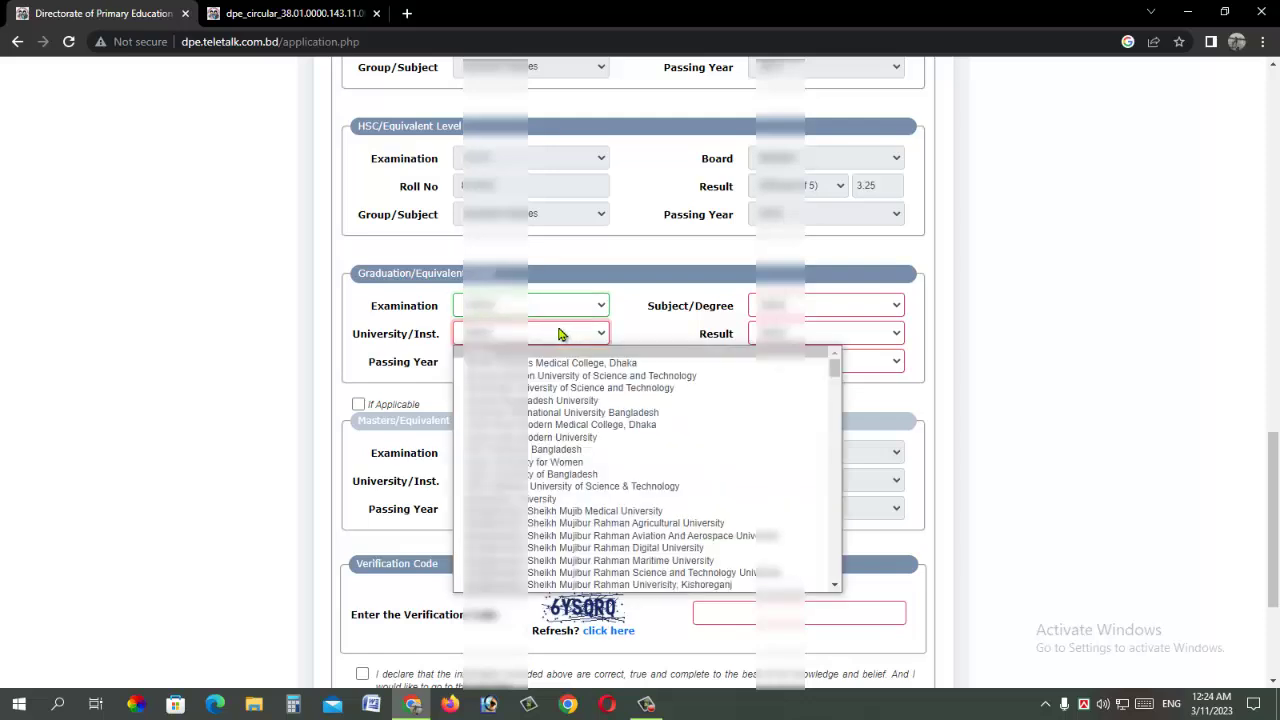
type("n")
key("Down")
key("Return")
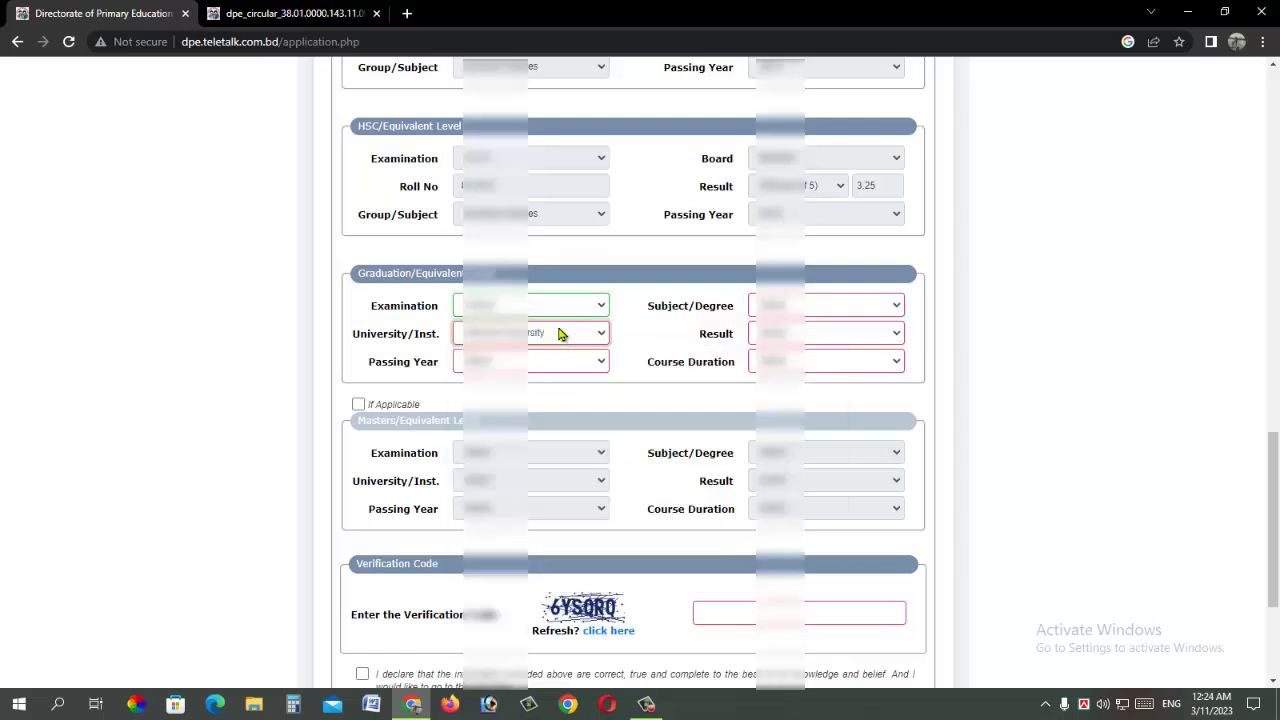
left_click(550, 361)
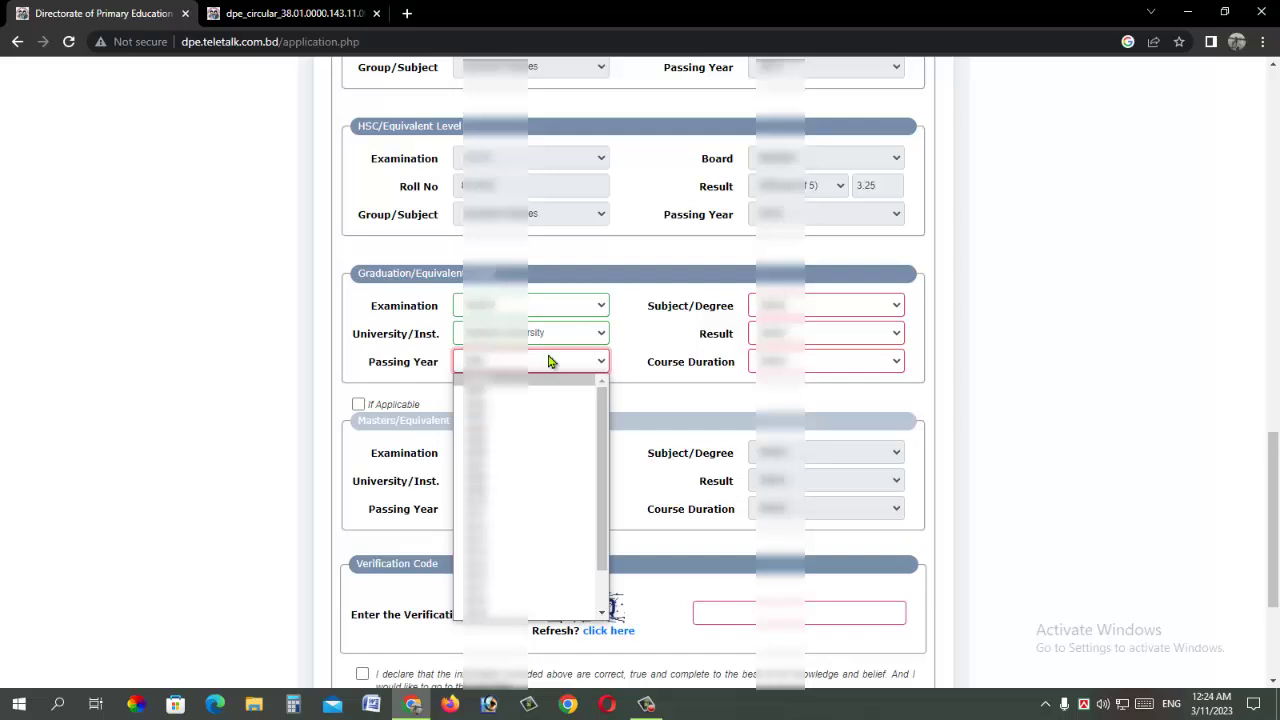
key("Down")
key("Return")
Step: Choose the subject, set the result to a CGPA of 3.02 out of 4, and pick the course duration
left_click(843, 308)
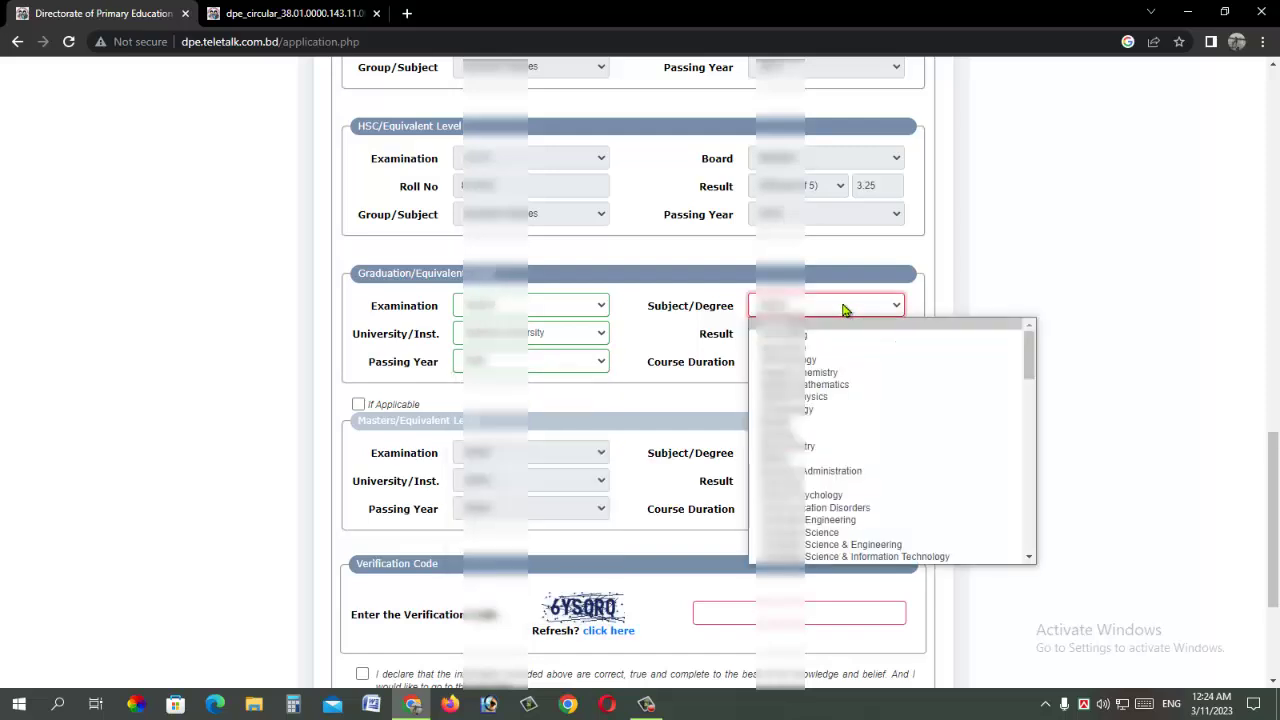
key("s")
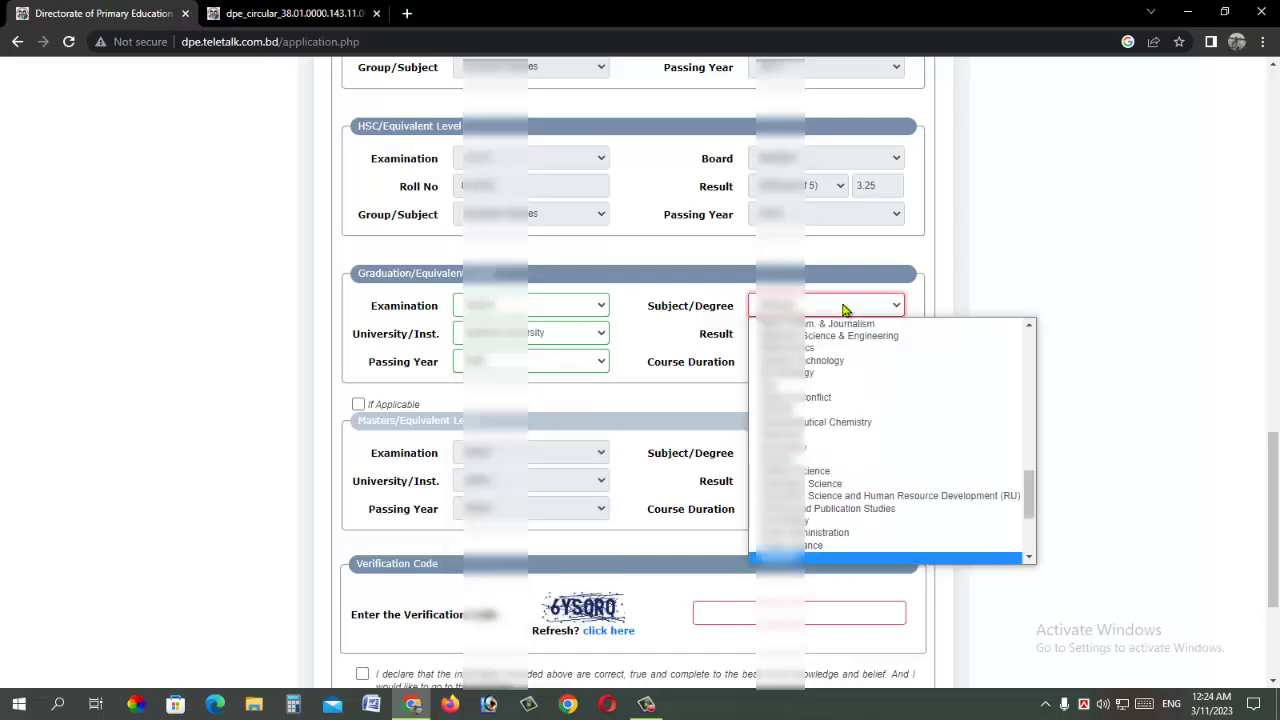
key("Down")
key("Down")
key("Return")
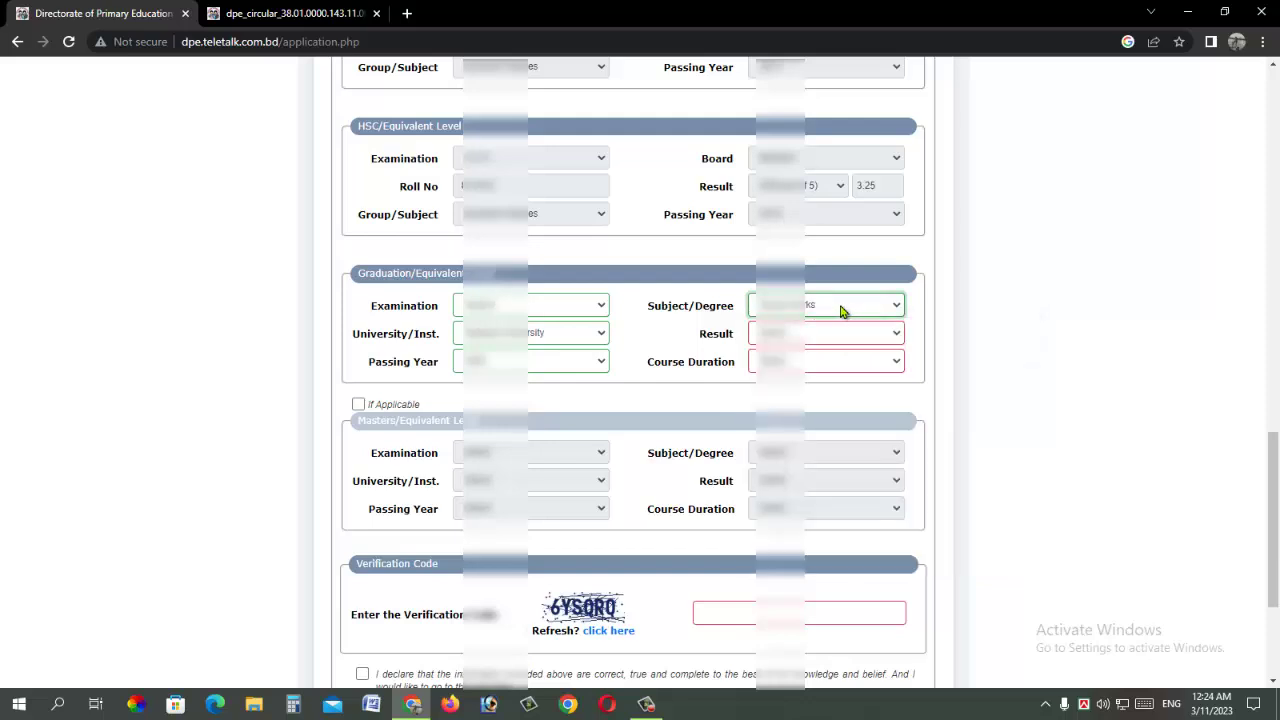
left_click(829, 333)
left_click(829, 389)
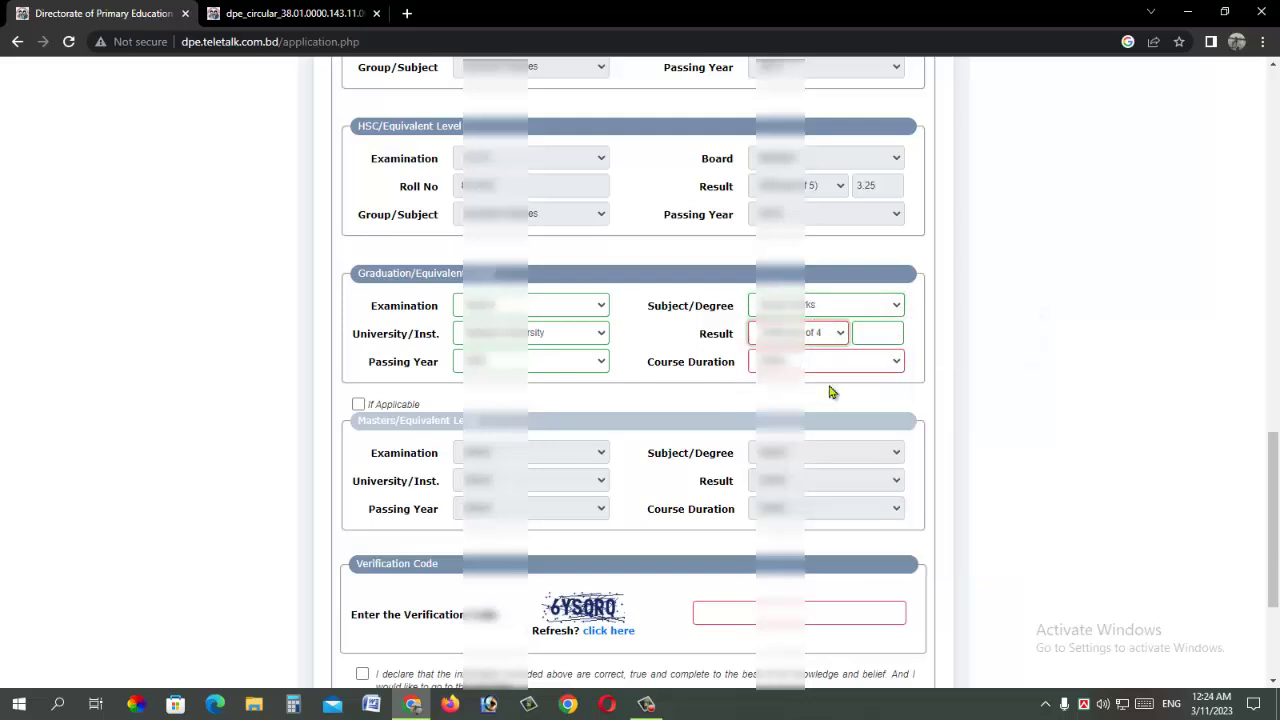
left_click(888, 330)
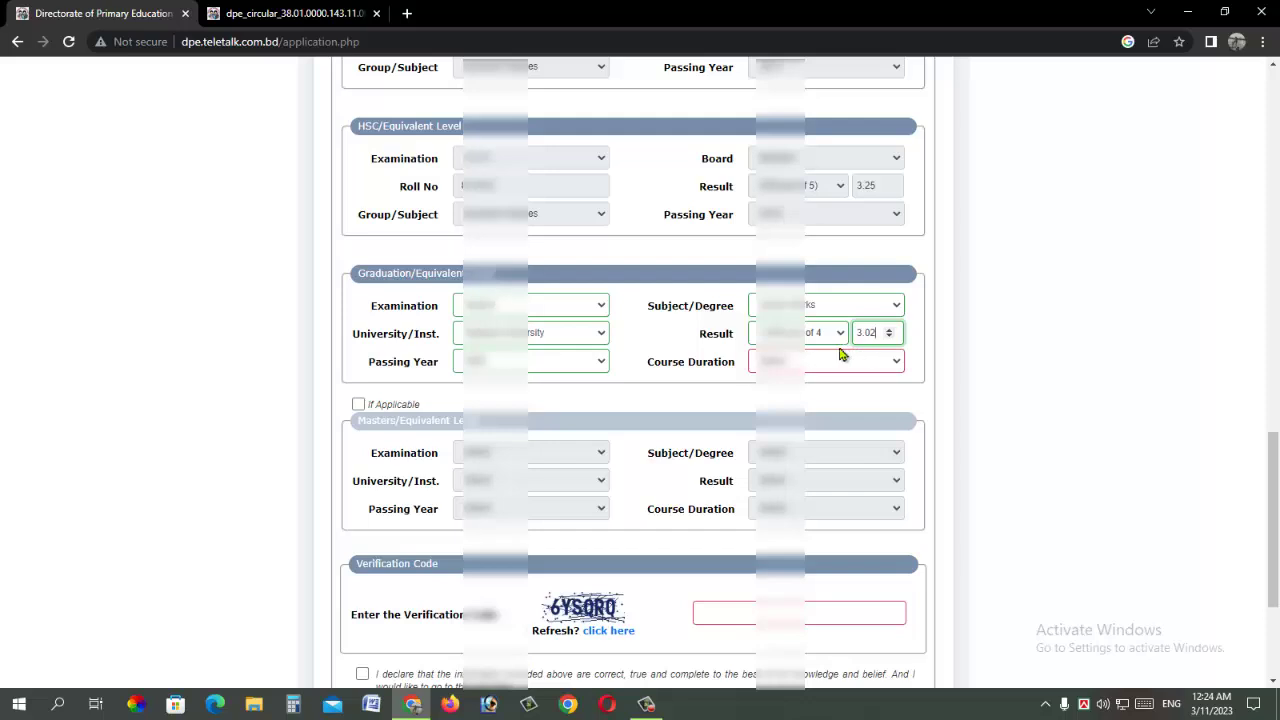
left_click(838, 361)
left_click(823, 406)
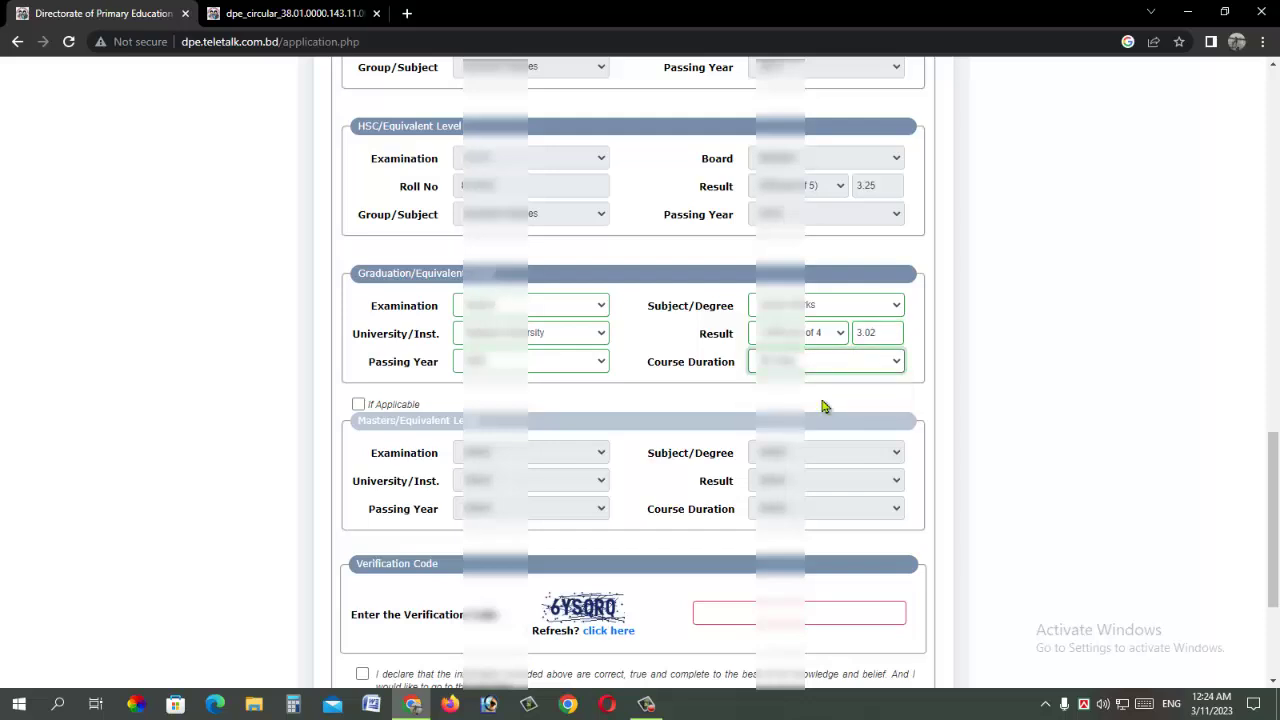
Step: Leave the Masters 'If Applicable' section unchecked
scroll(823, 406, "down", 2)
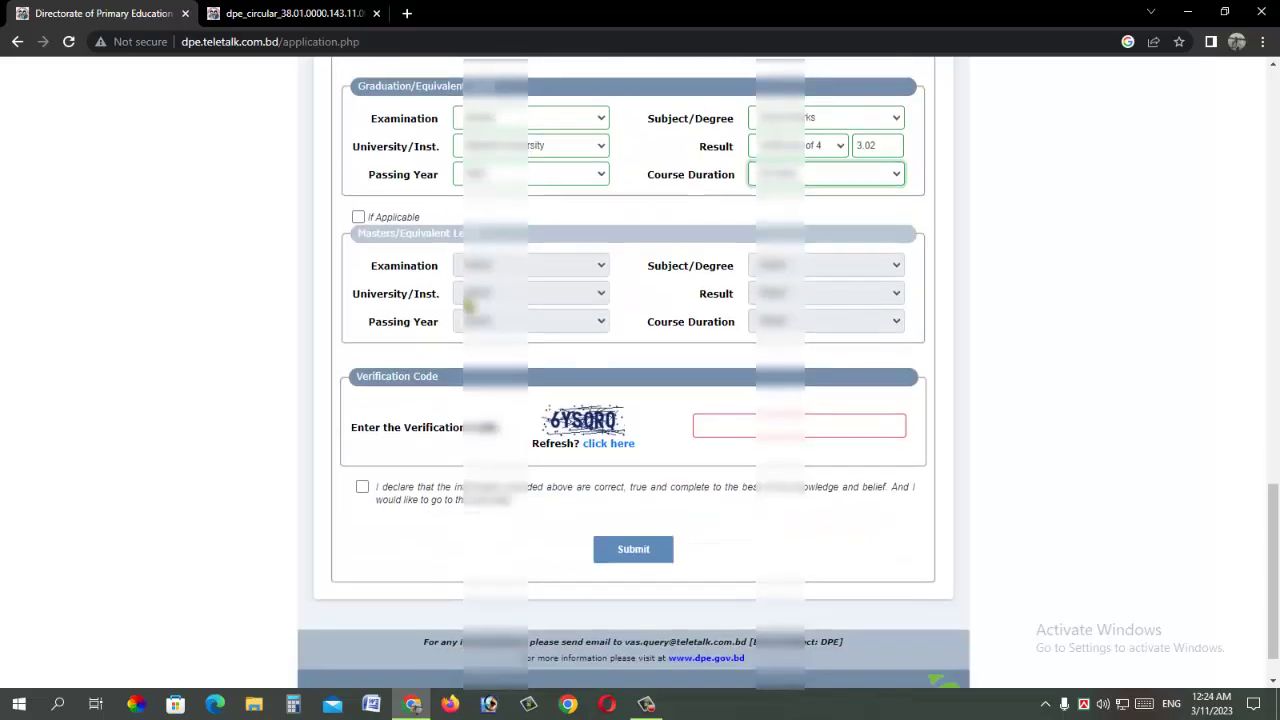
left_click(358, 218)
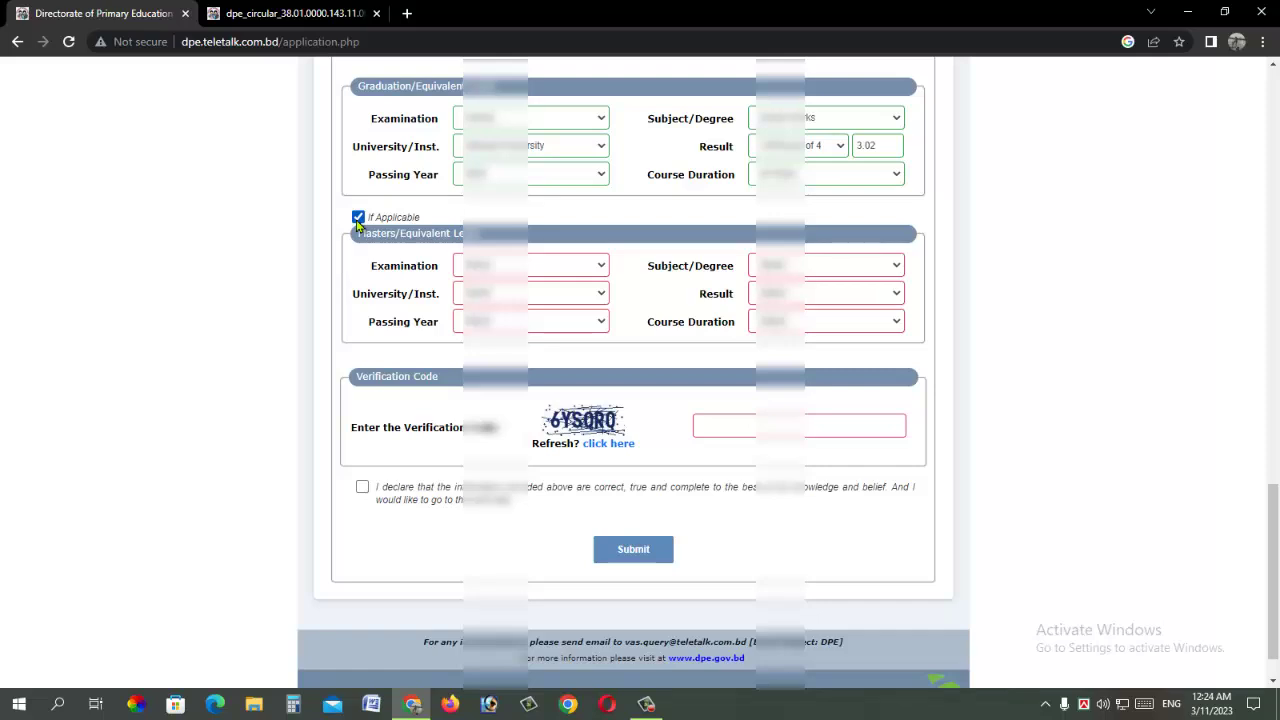
left_click(358, 218)
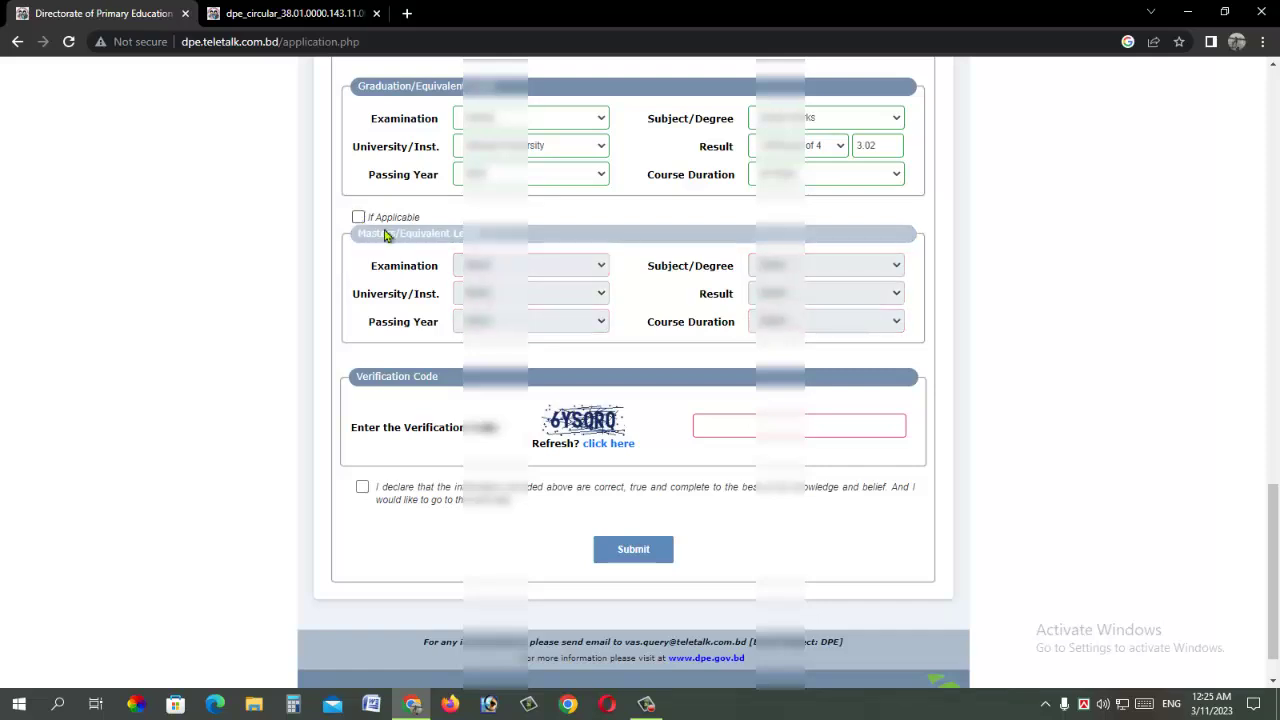
Step: Refresh the captcha, enter the new verification code, and accept the declaration
left_click(713, 424)
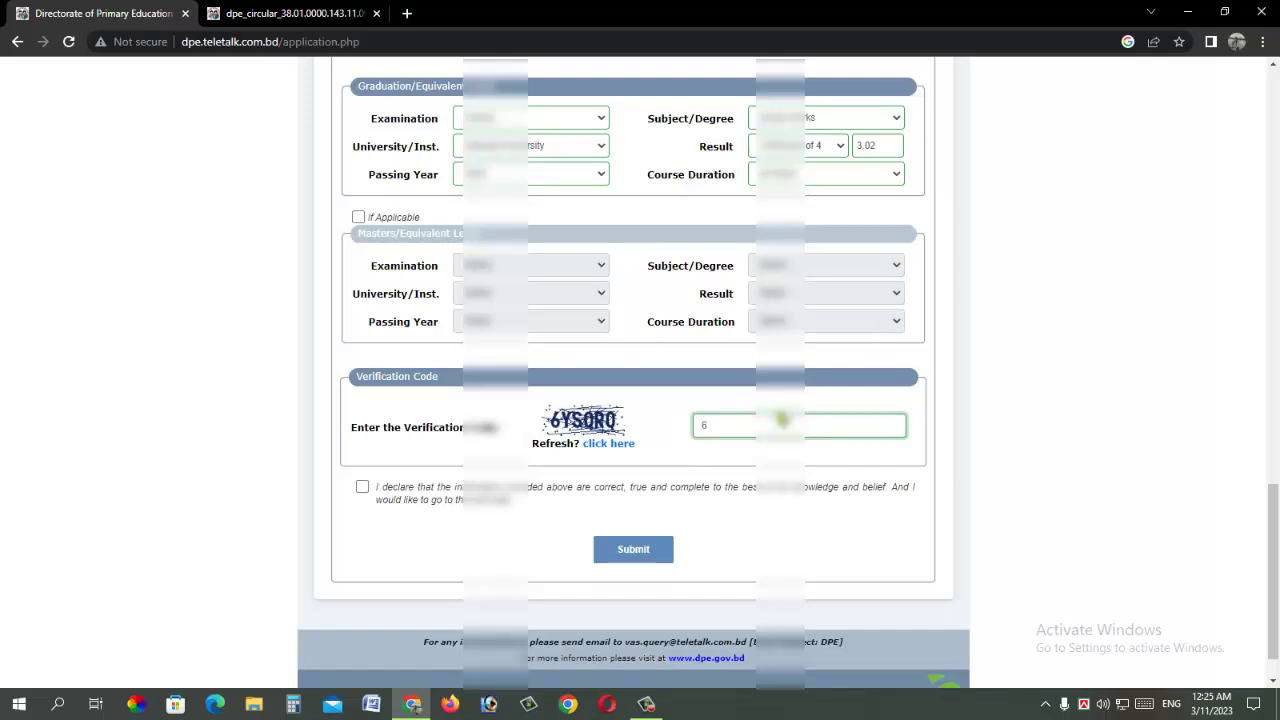
type("6YSQRQ")
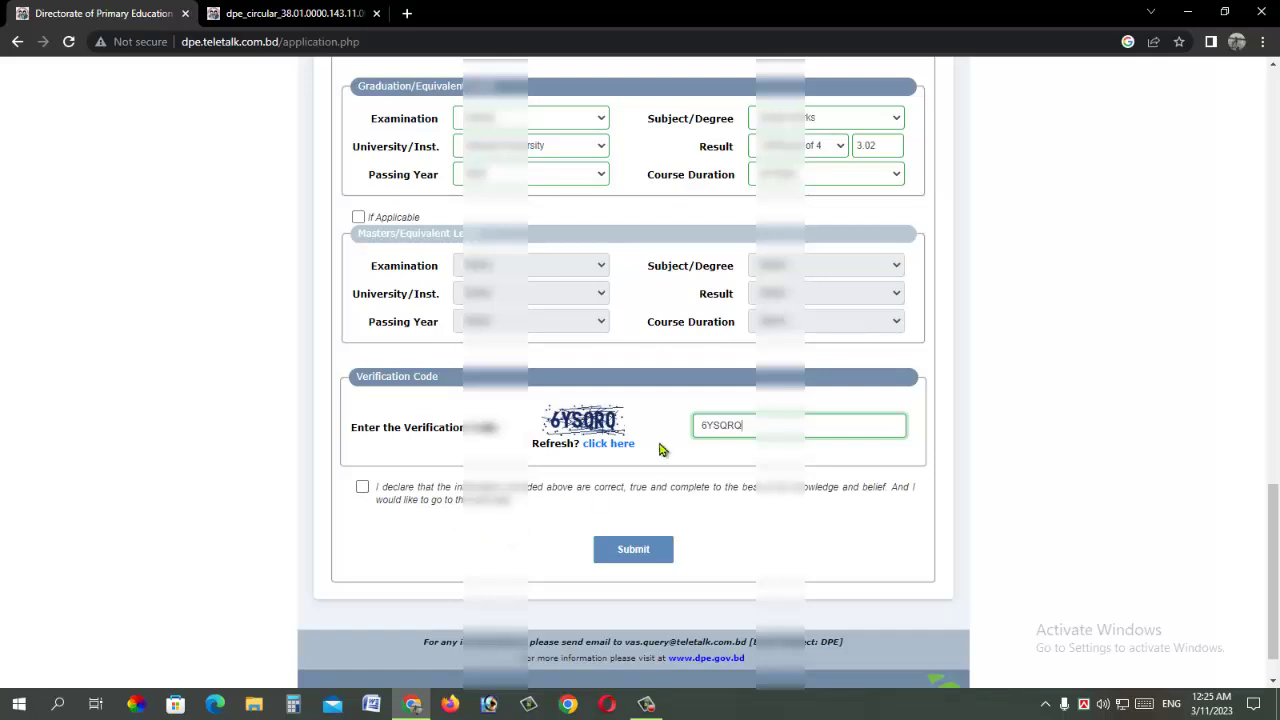
left_click(621, 445)
left_click(714, 428)
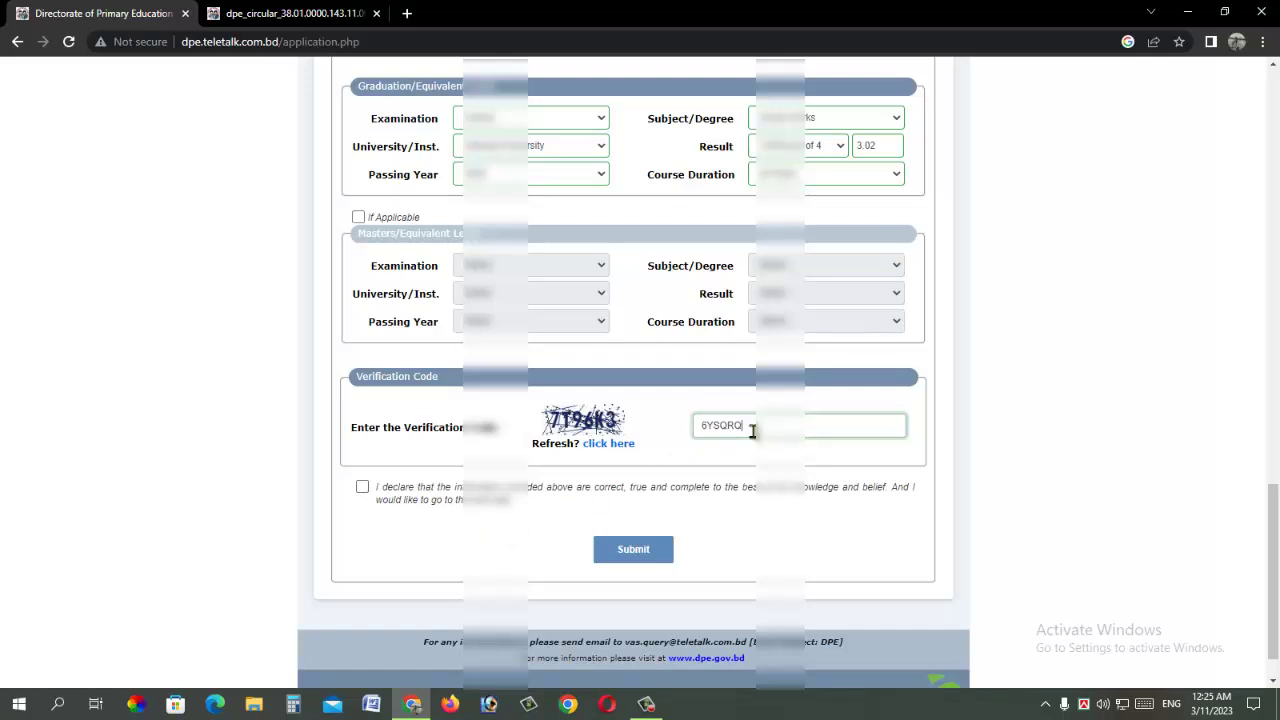
key("ctrl+a")
key("BackSpace")
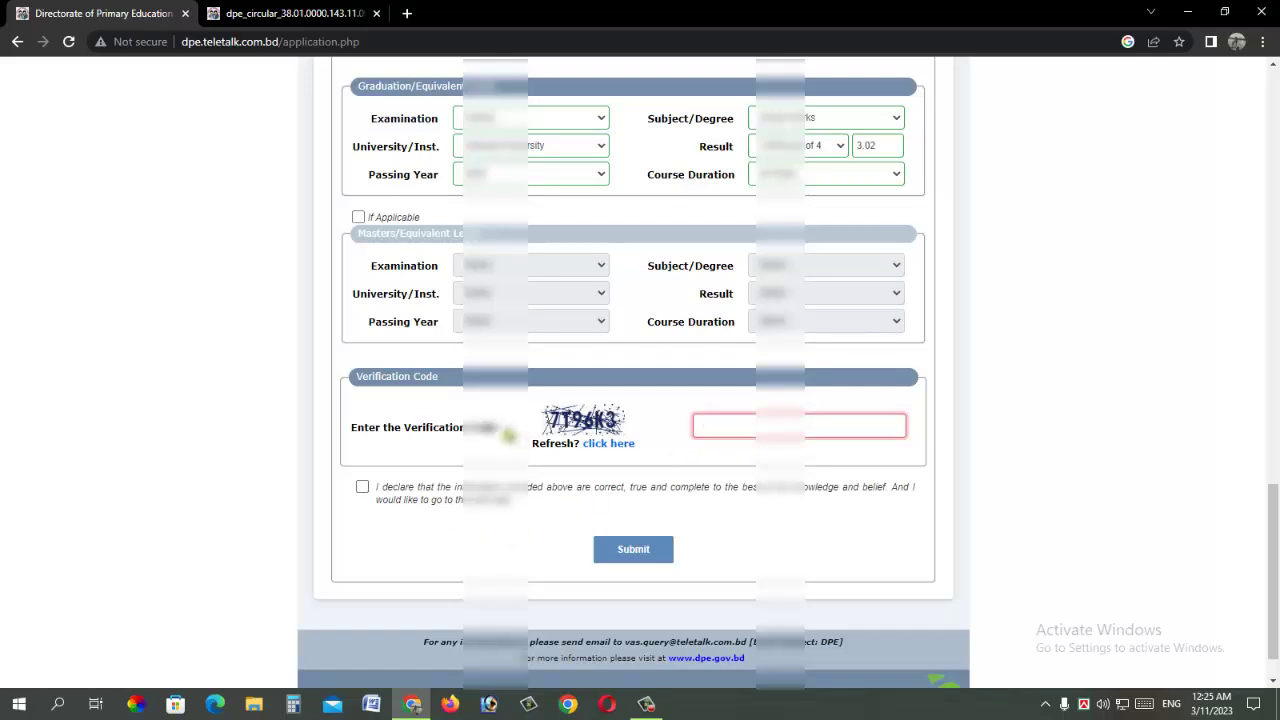
type("7T96K3")
left_click(362, 487)
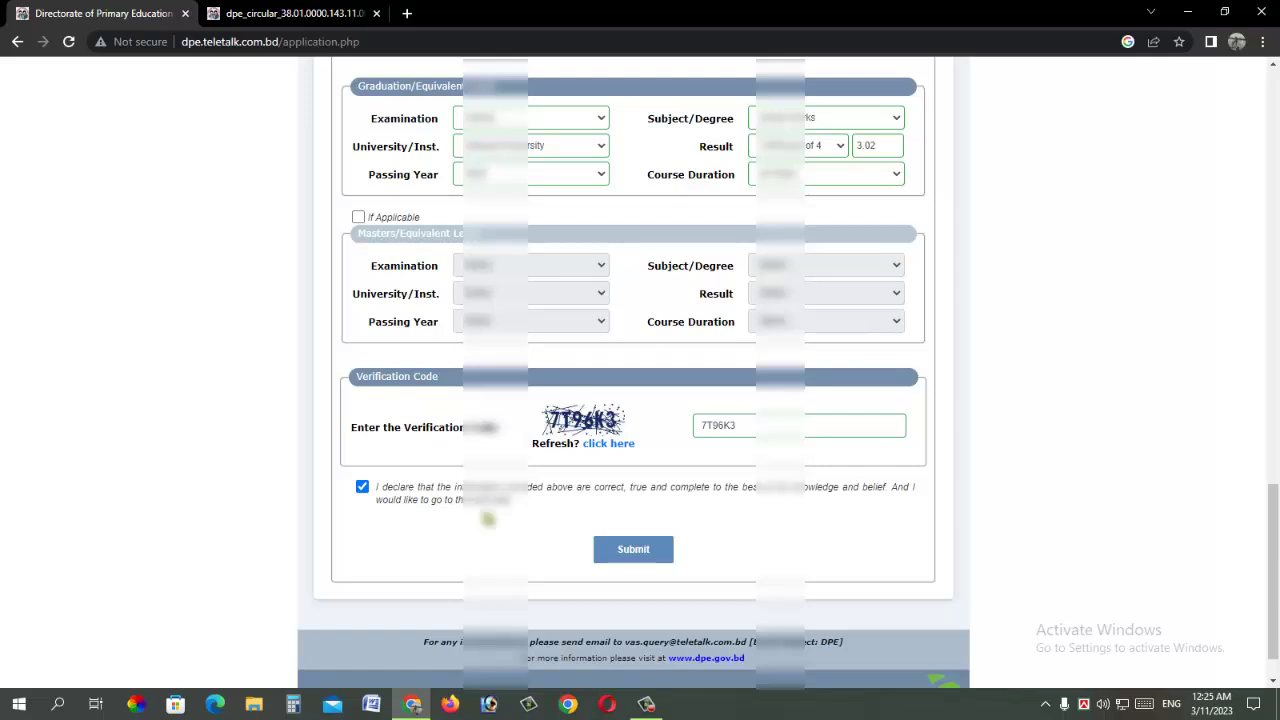
Step: Submit the form, decline saving the address, and find the 300x300 photo / 300x80 signature upload requirements
left_click(636, 550)
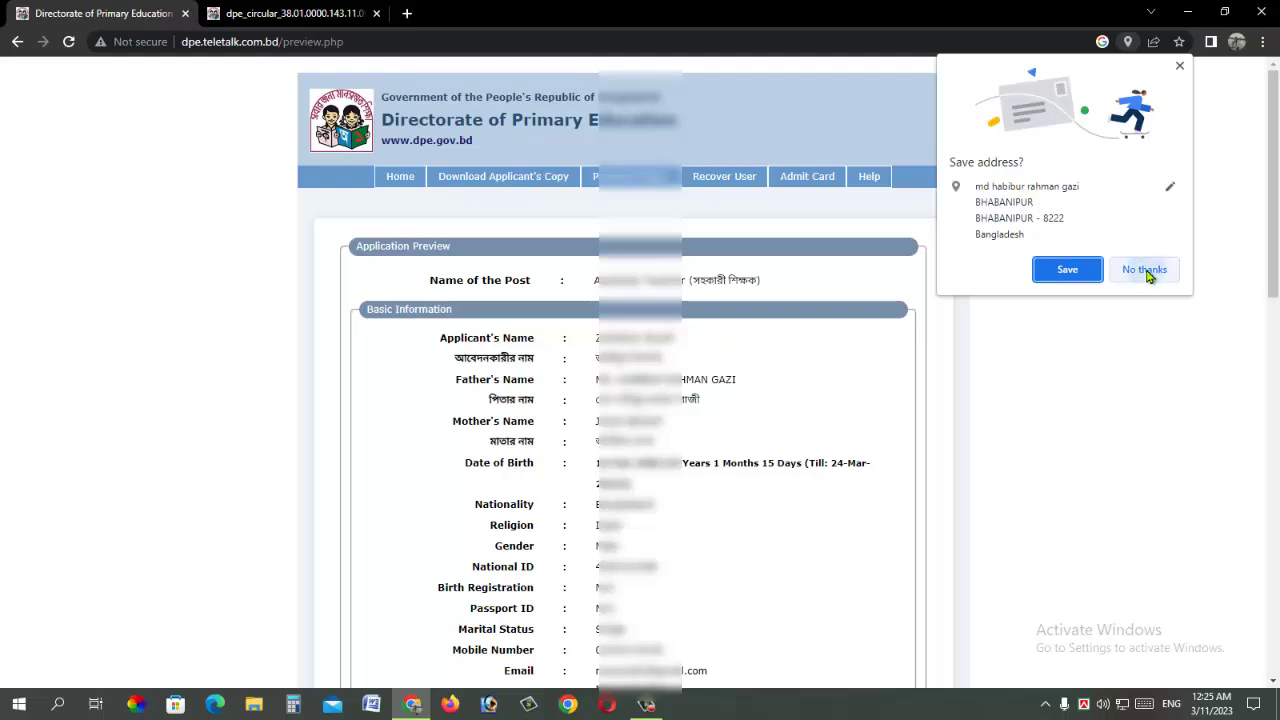
left_click(1146, 272)
scroll(666, 382, "down", 5)
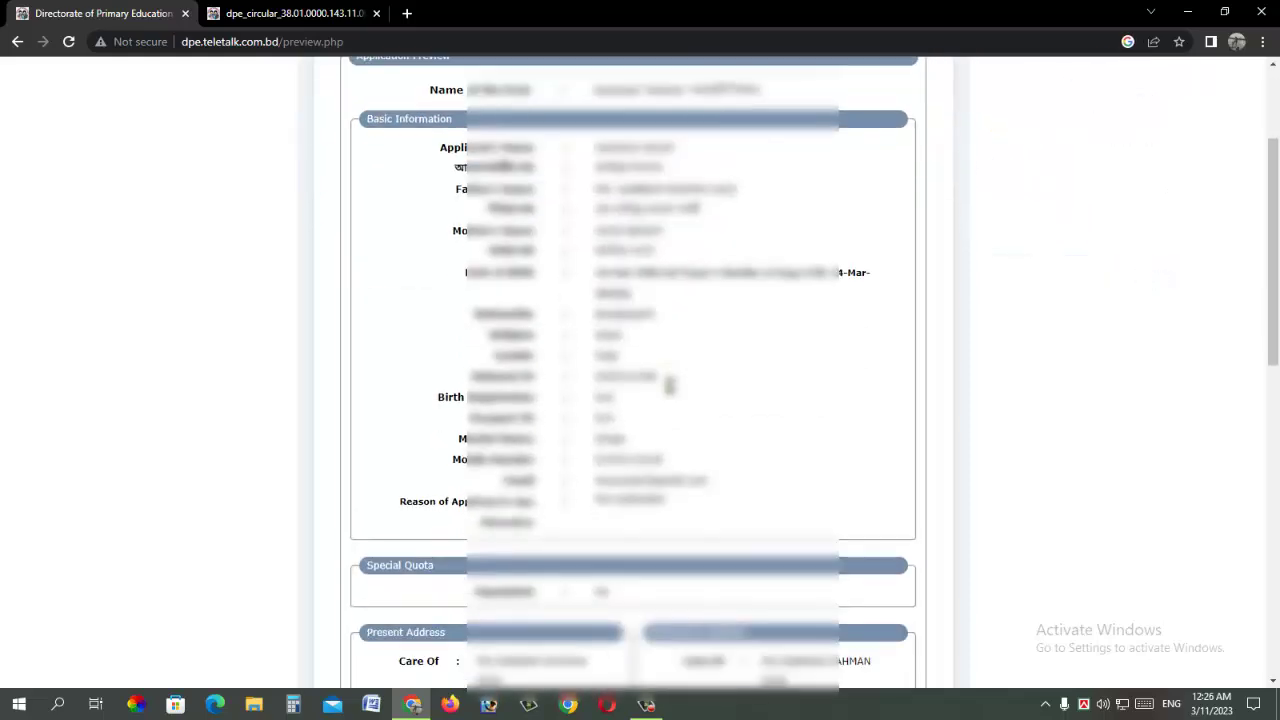
scroll(667, 383, "down", 5)
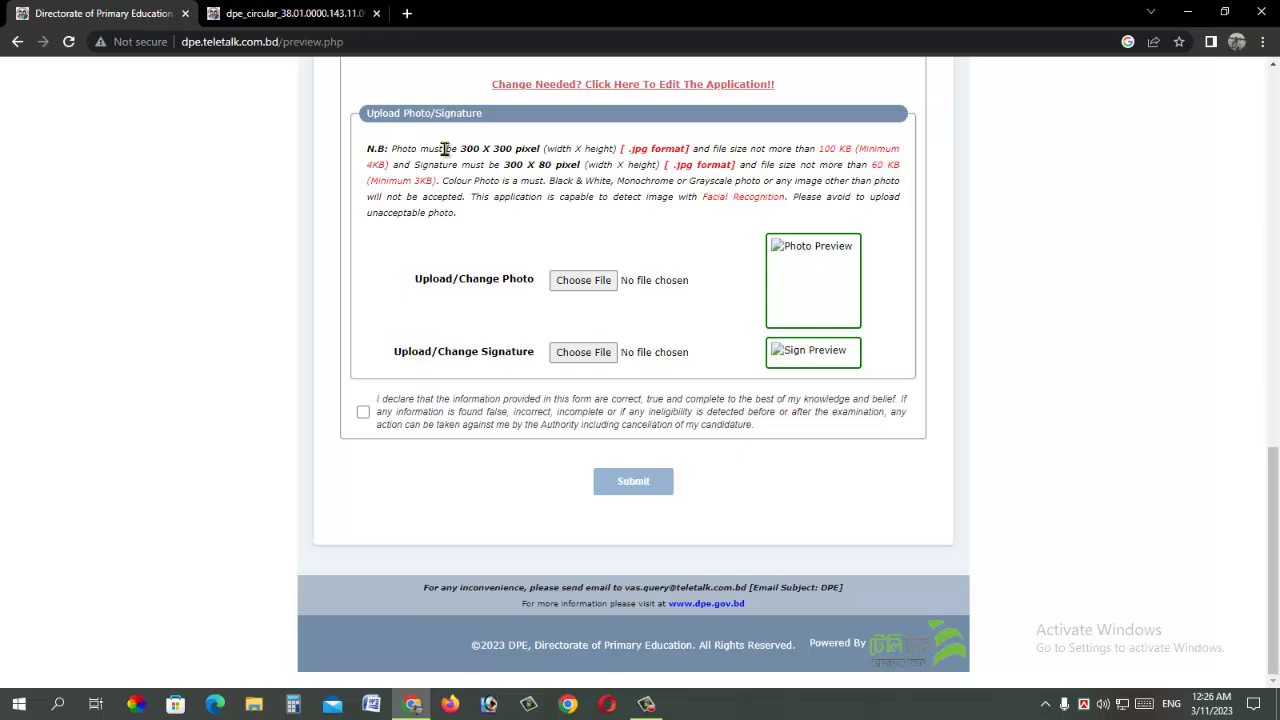
mouse_move(441, 150)
left_mouse_down()
mouse_move(543, 151)
mouse_move(466, 150)
mouse_move(540, 151)
mouse_move(520, 165)
mouse_move(555, 165)
left_mouse_up()
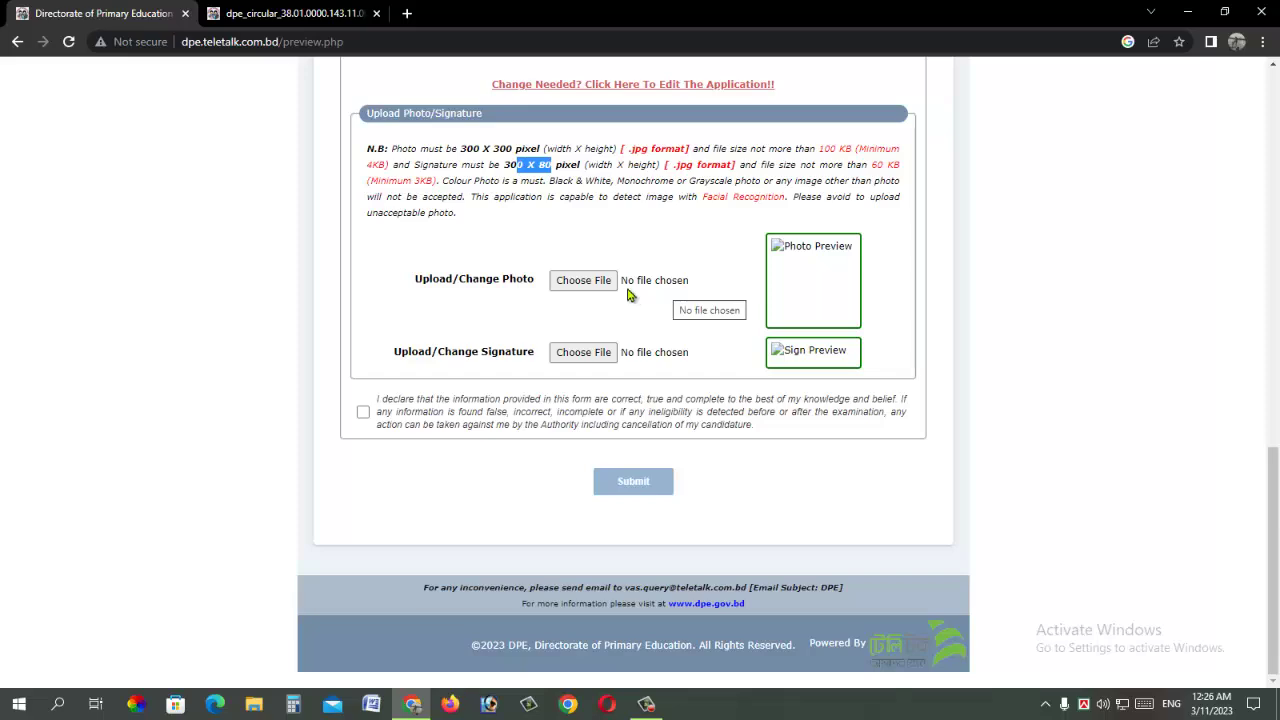
Step: Upload the applicant's photo and the SIG signature image
left_click(580, 283)
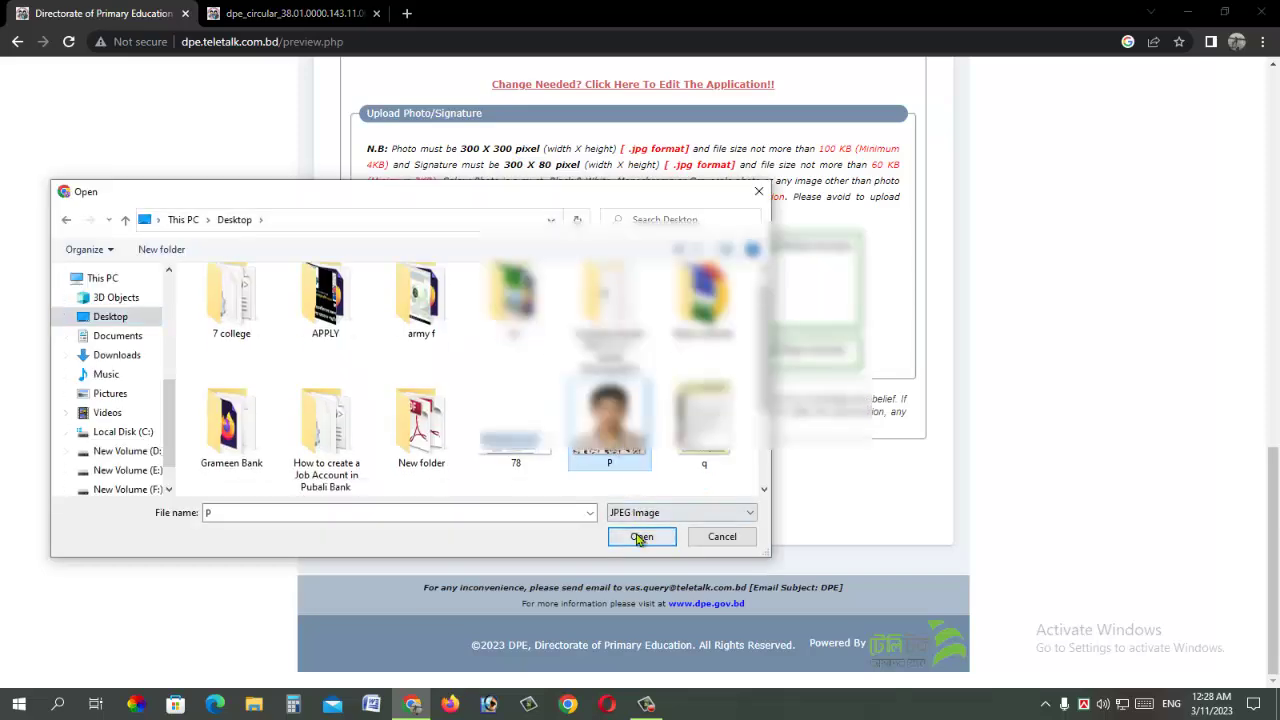
left_click(641, 537)
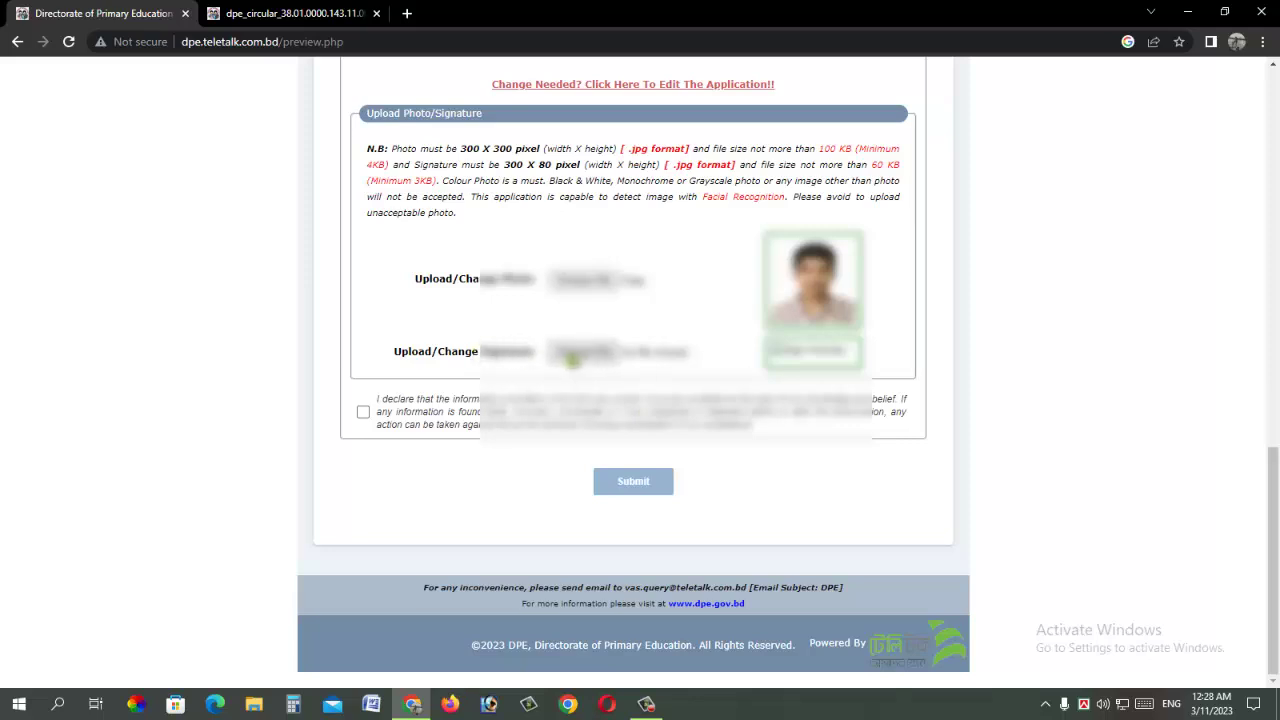
left_click(582, 355)
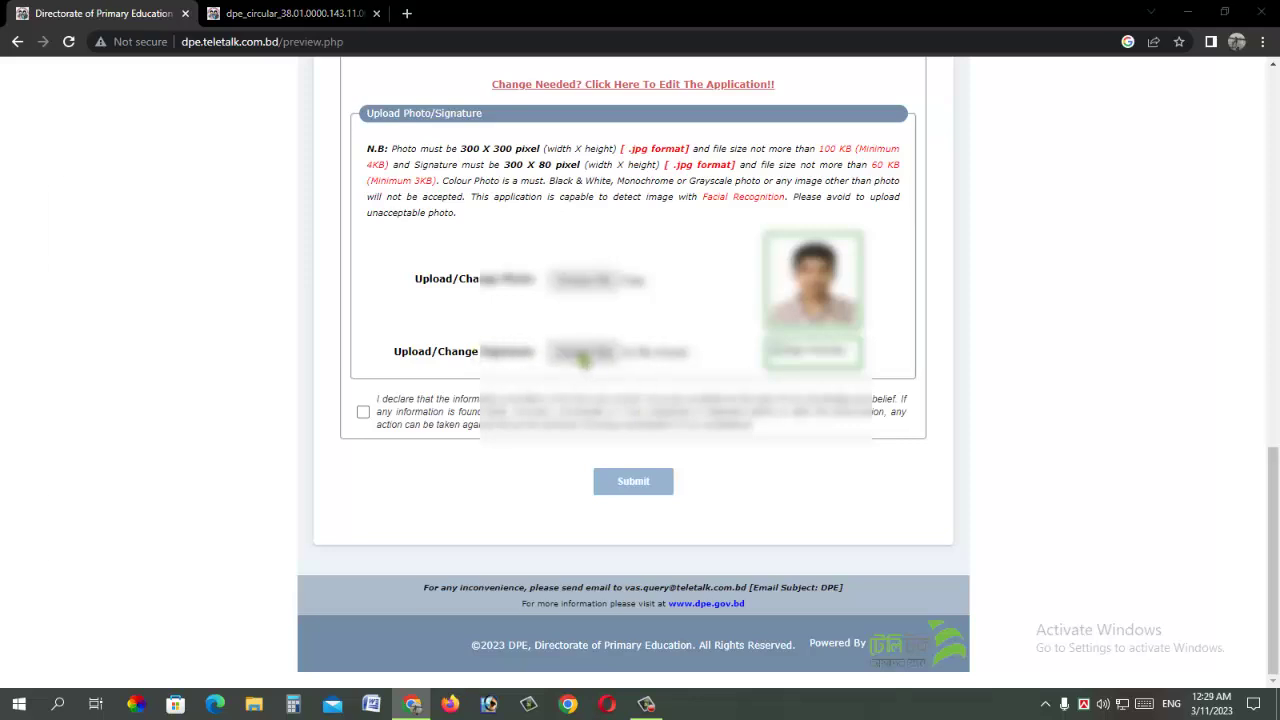
scroll(200, 440, "down", 2)
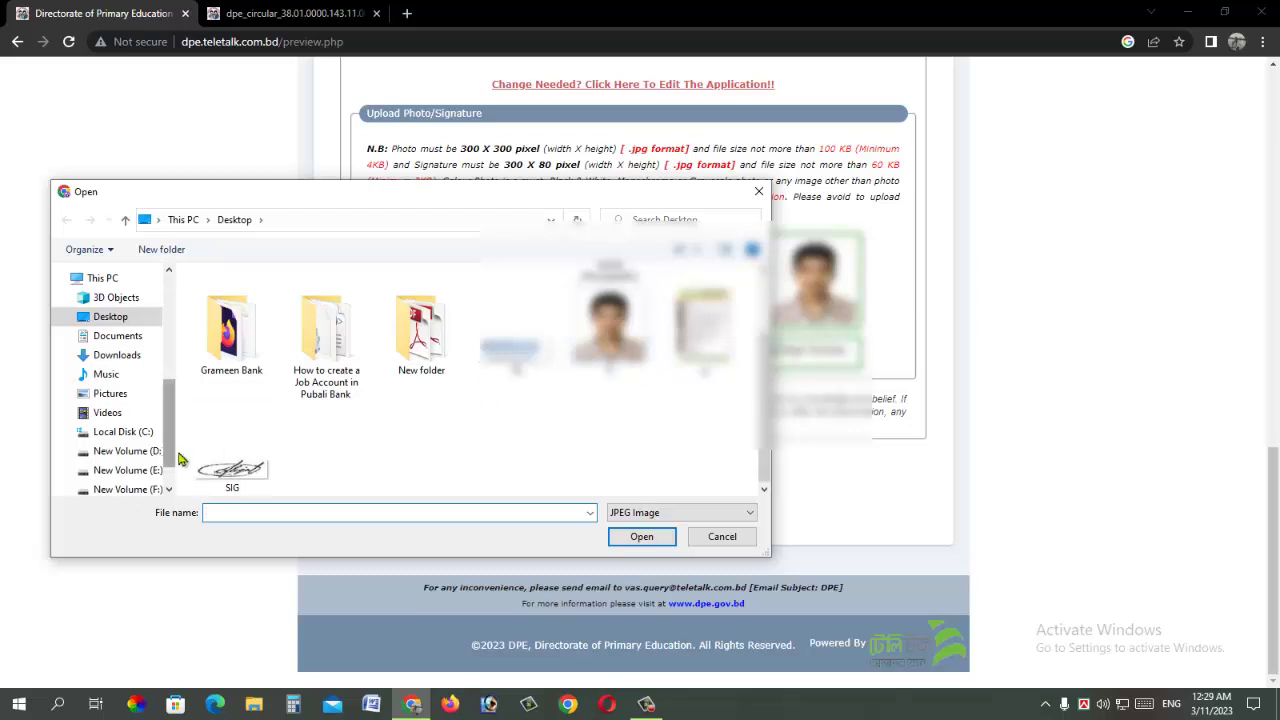
left_click(250, 468)
left_click(642, 537)
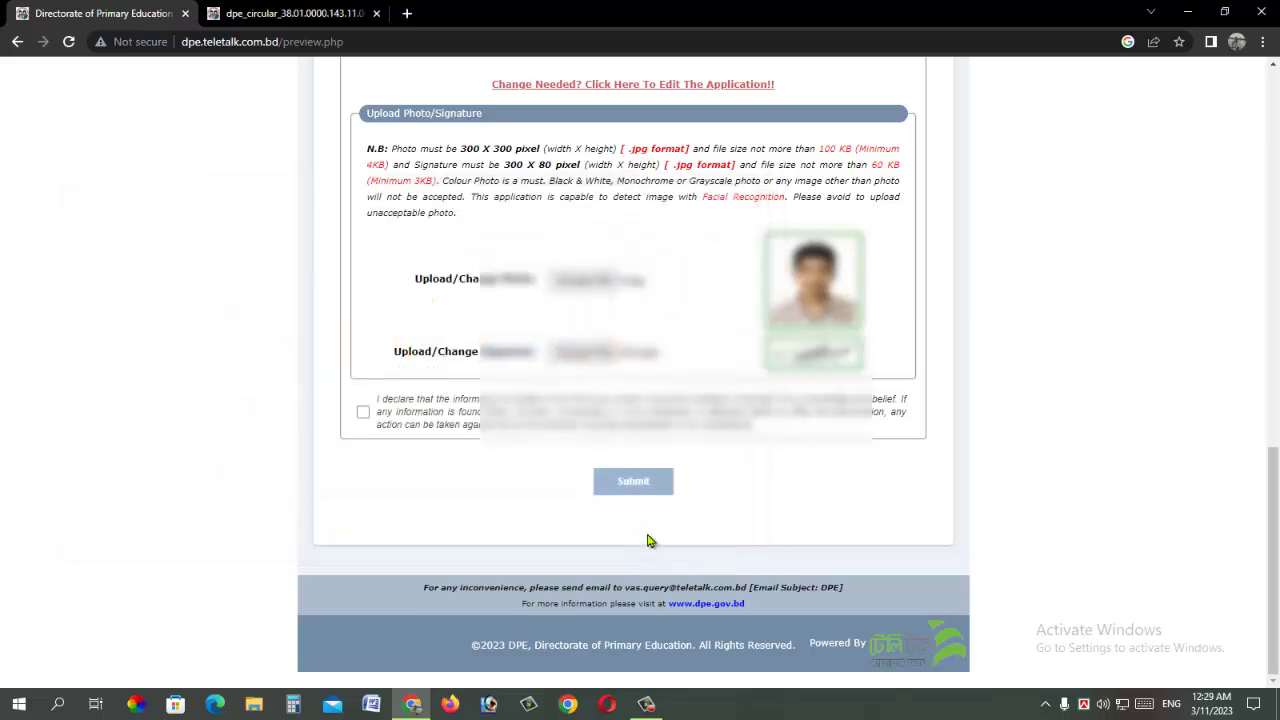
Step: Accept the declaration and submit the application with photo and signature
left_click_drag(377, 398, 492, 400)
left_click(364, 413)
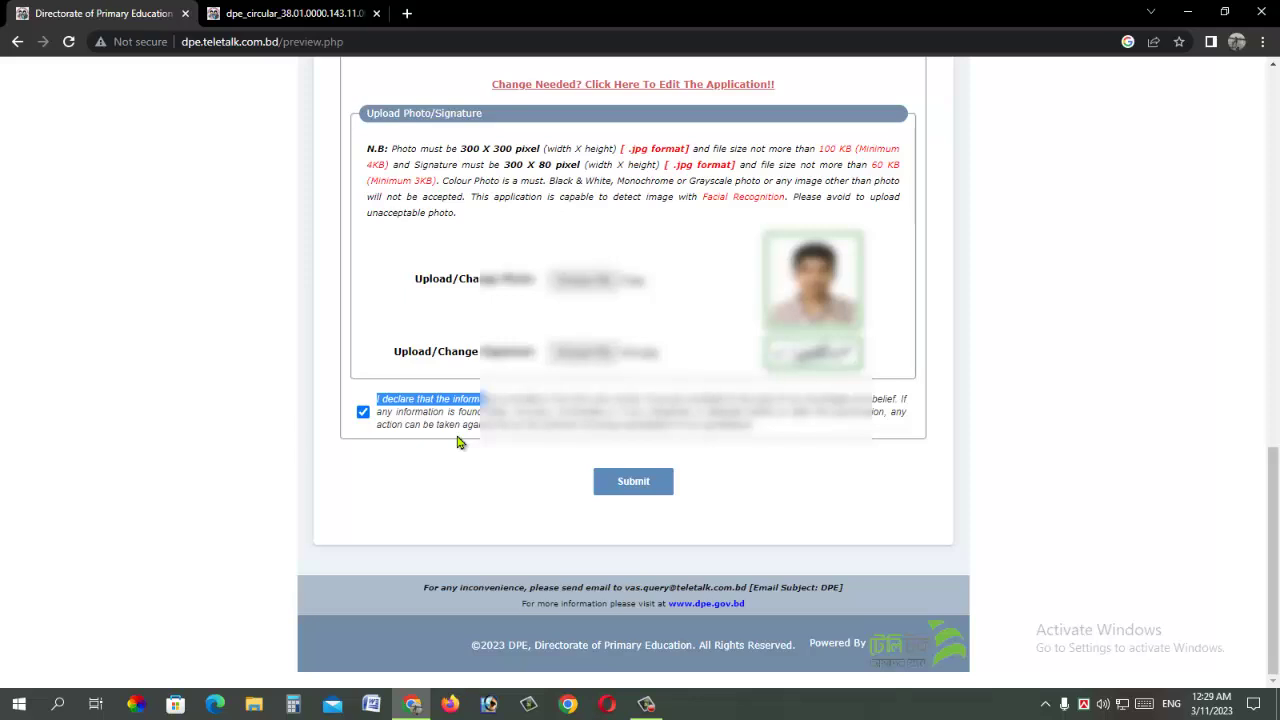
left_click(621, 485)
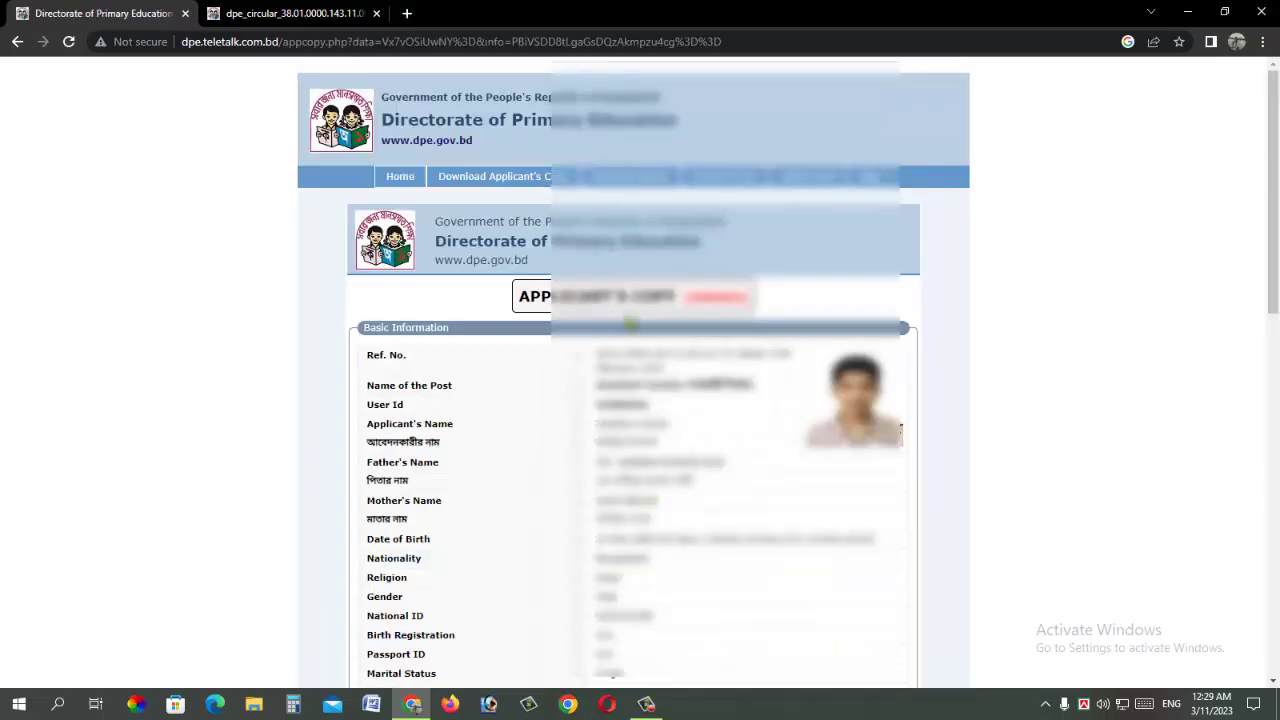
Step: Download the Applicant's Copy as a PDF and scroll through it in Chrome's viewer
scroll(631, 322, "down", 15)
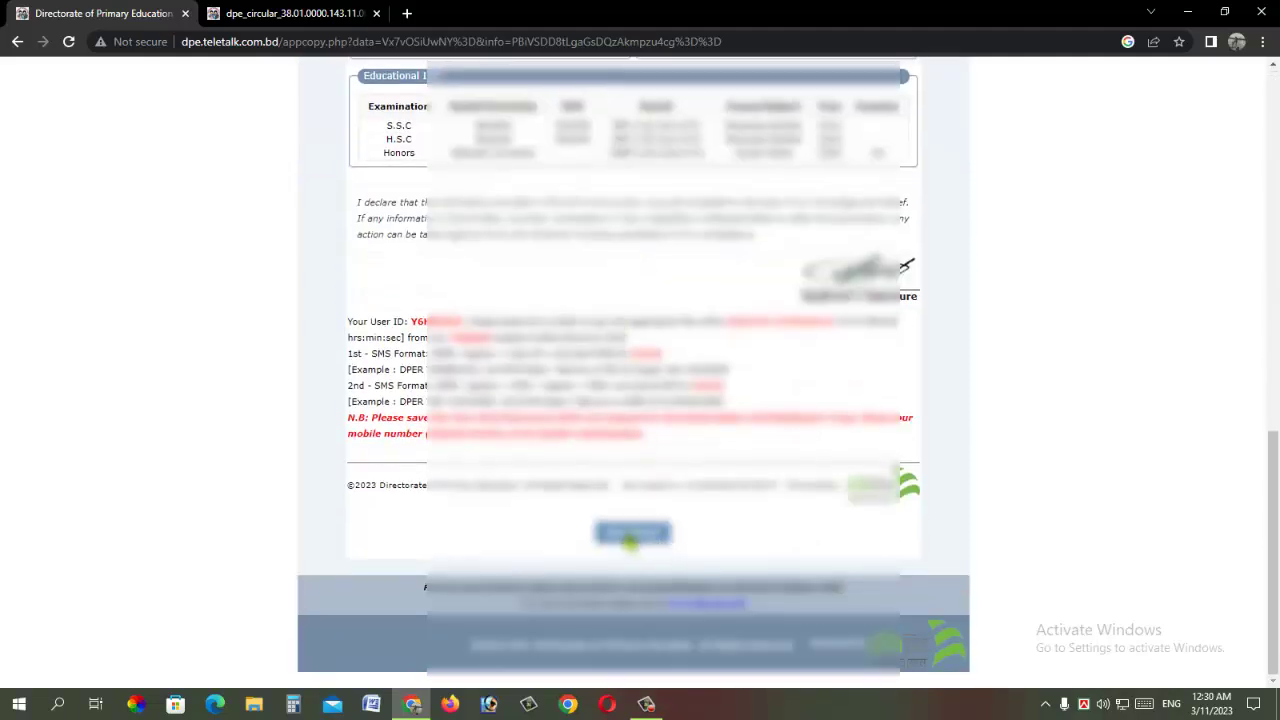
left_click(632, 537)
scroll(634, 363, "down", 1)
scroll(634, 363, "up", 4)
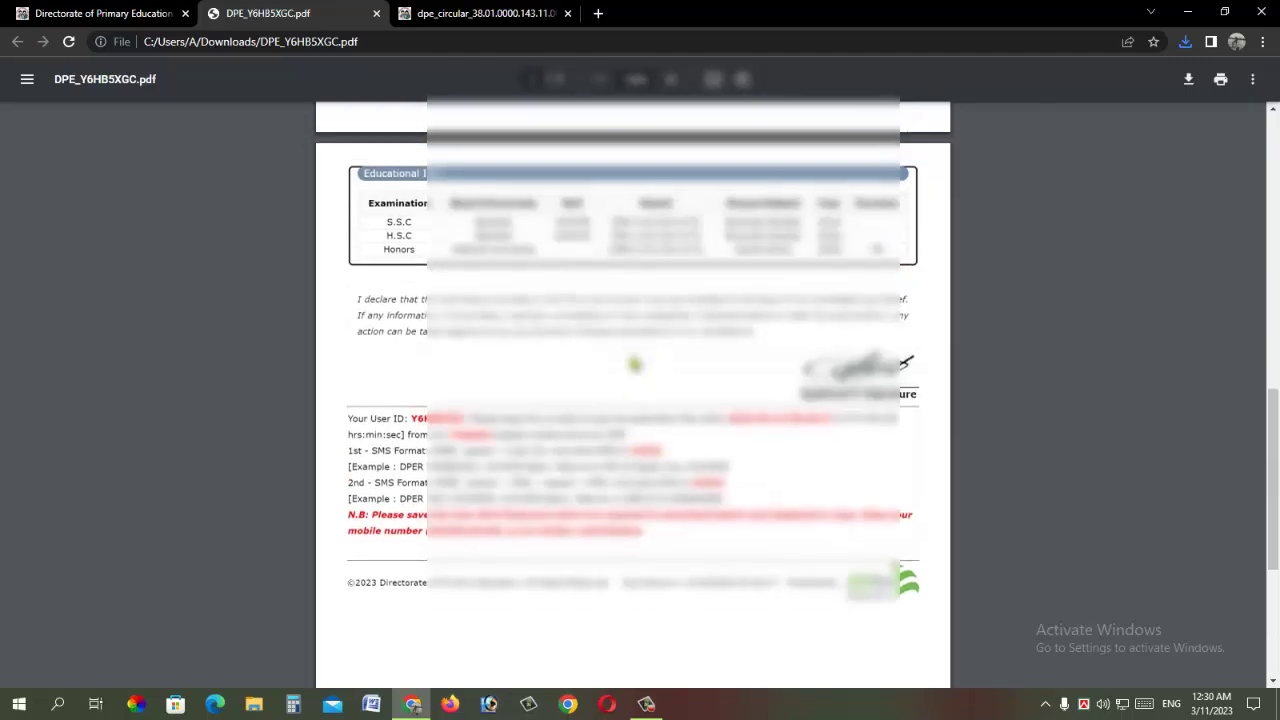
scroll(634, 363, "down", 3)
scroll(634, 363, "down", 2)
scroll(634, 363, "up", 2)
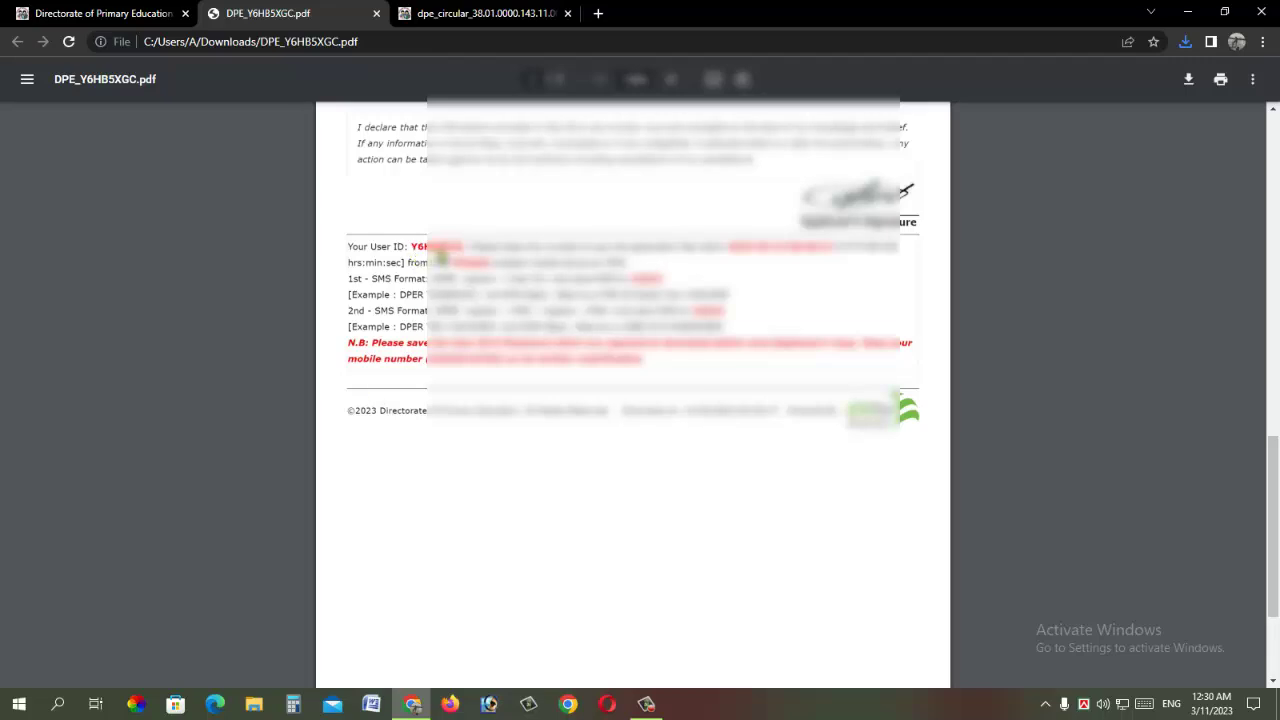
Step: Start a new Messages for web conversation addressed to 16222
left_click(598, 13)
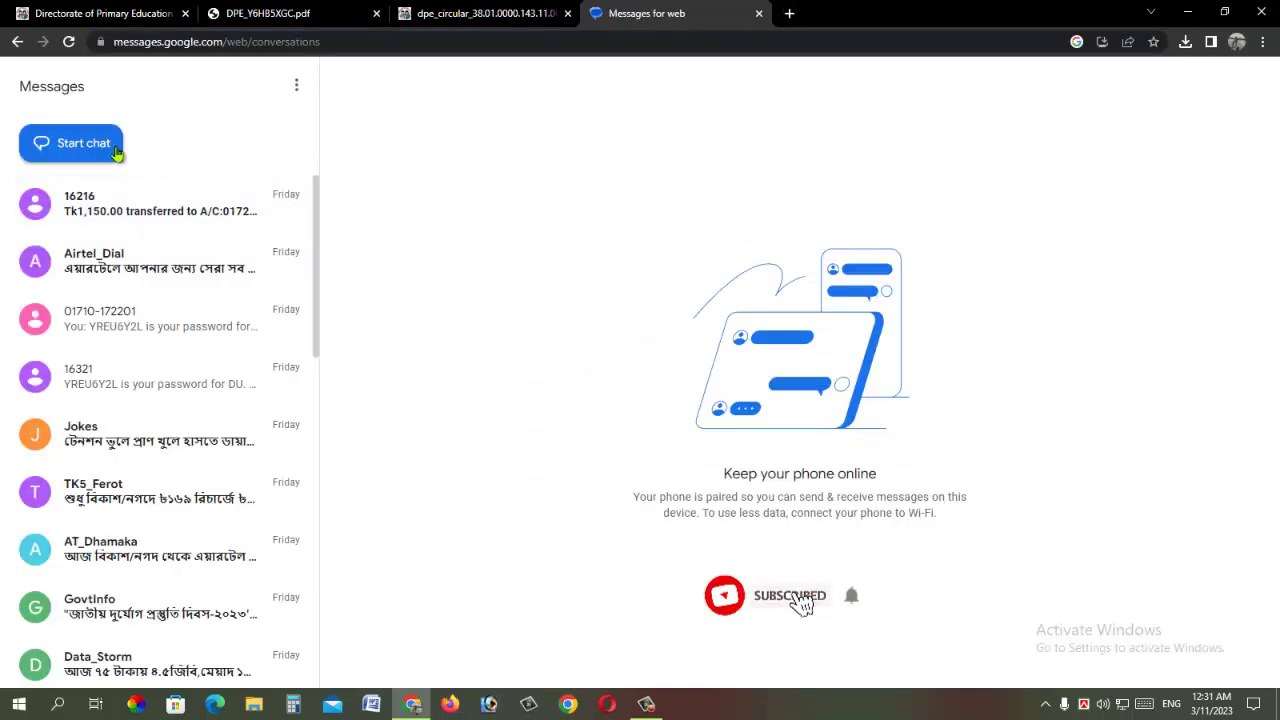
left_click(94, 143)
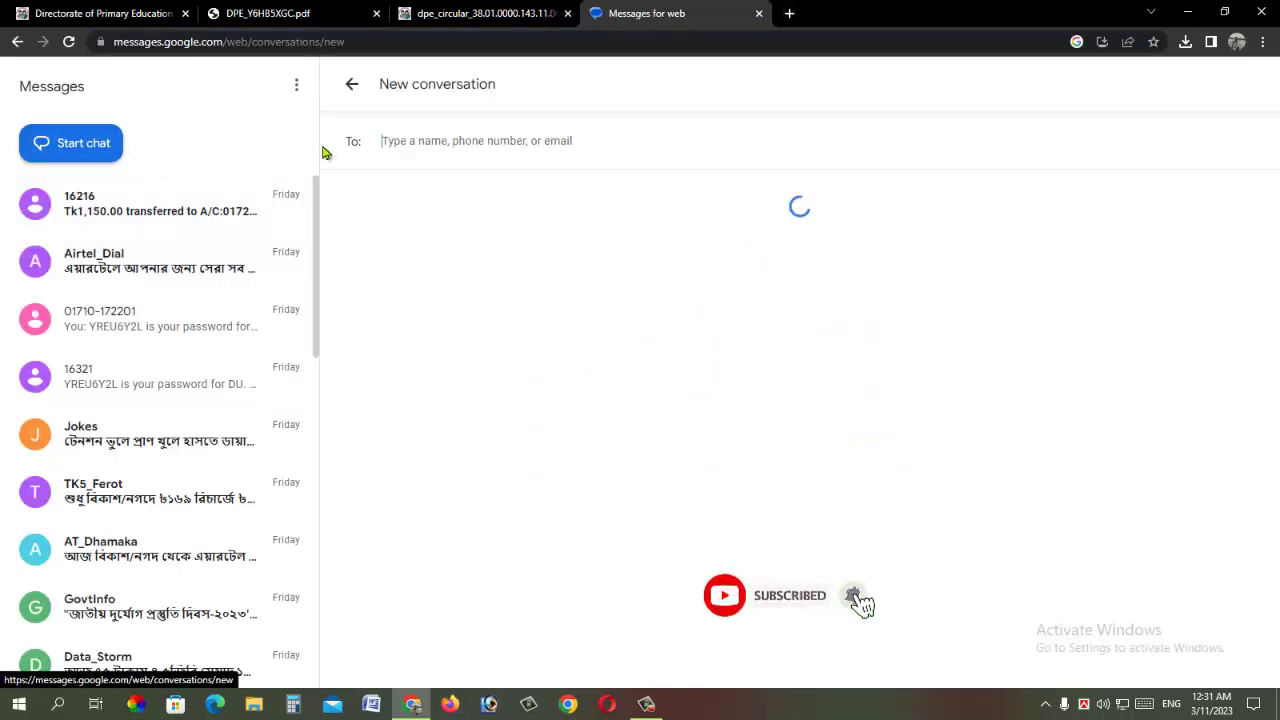
type("1622")
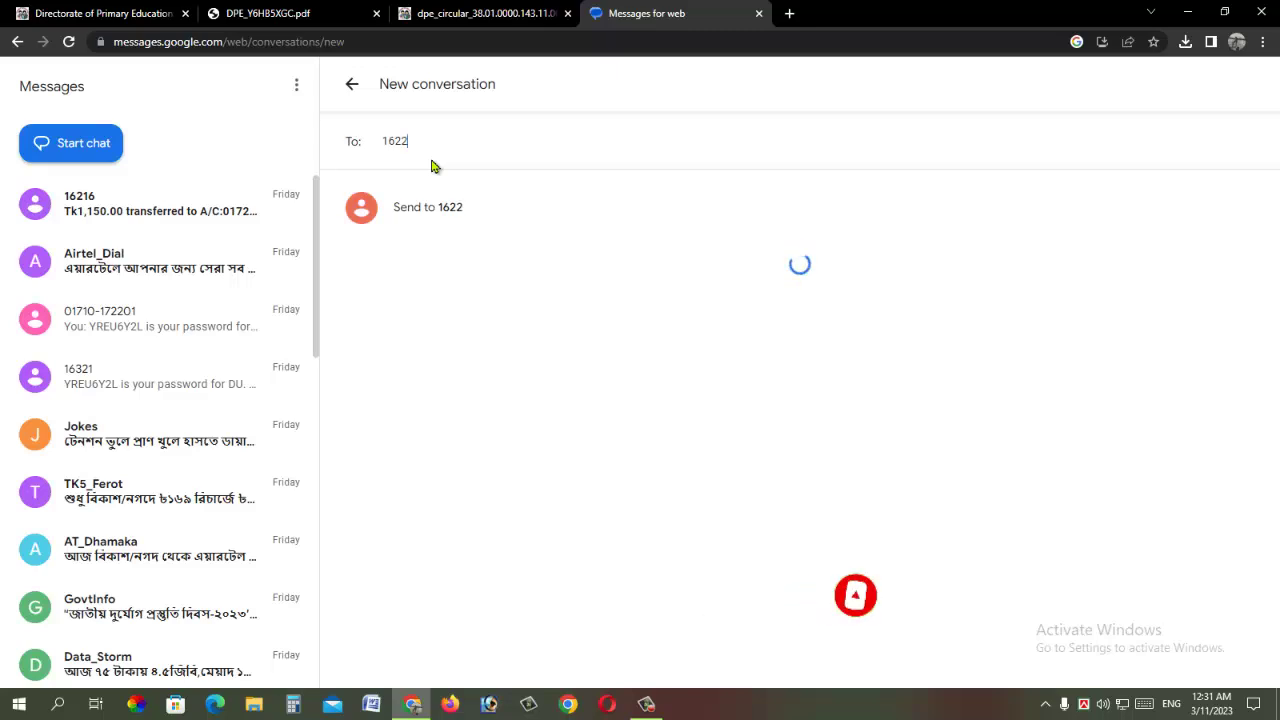
type("2")
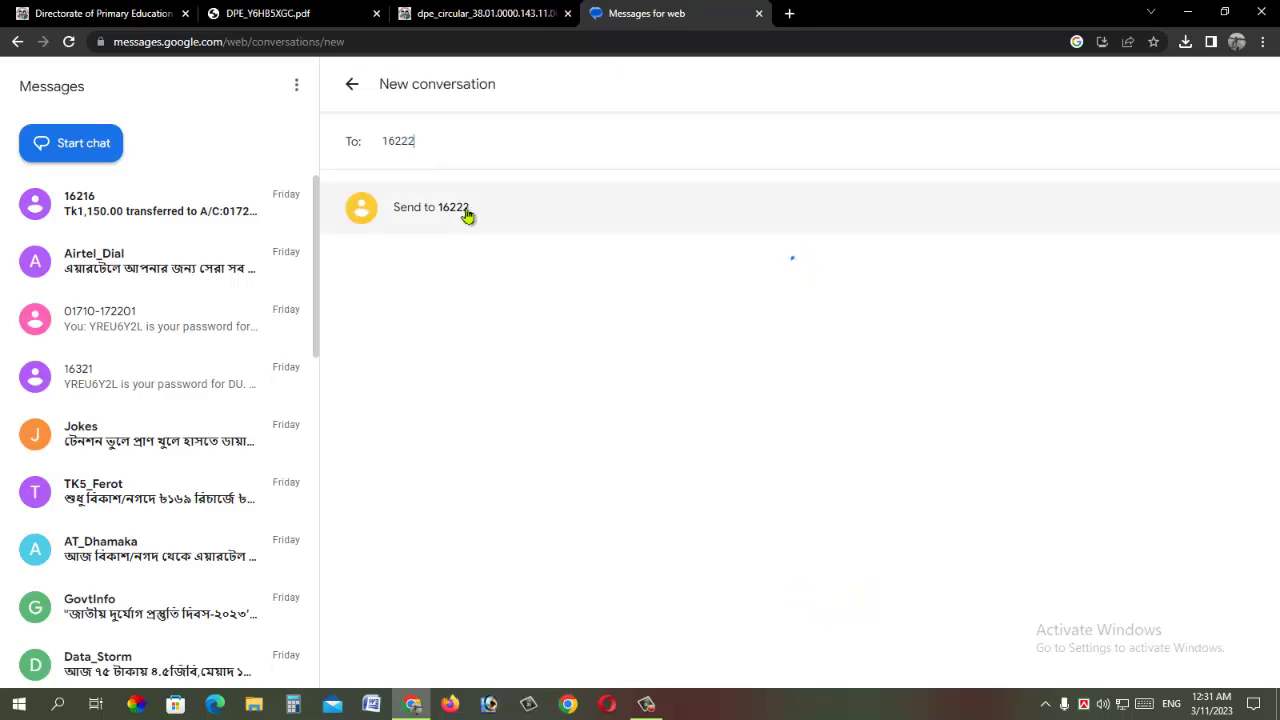
left_click(451, 214)
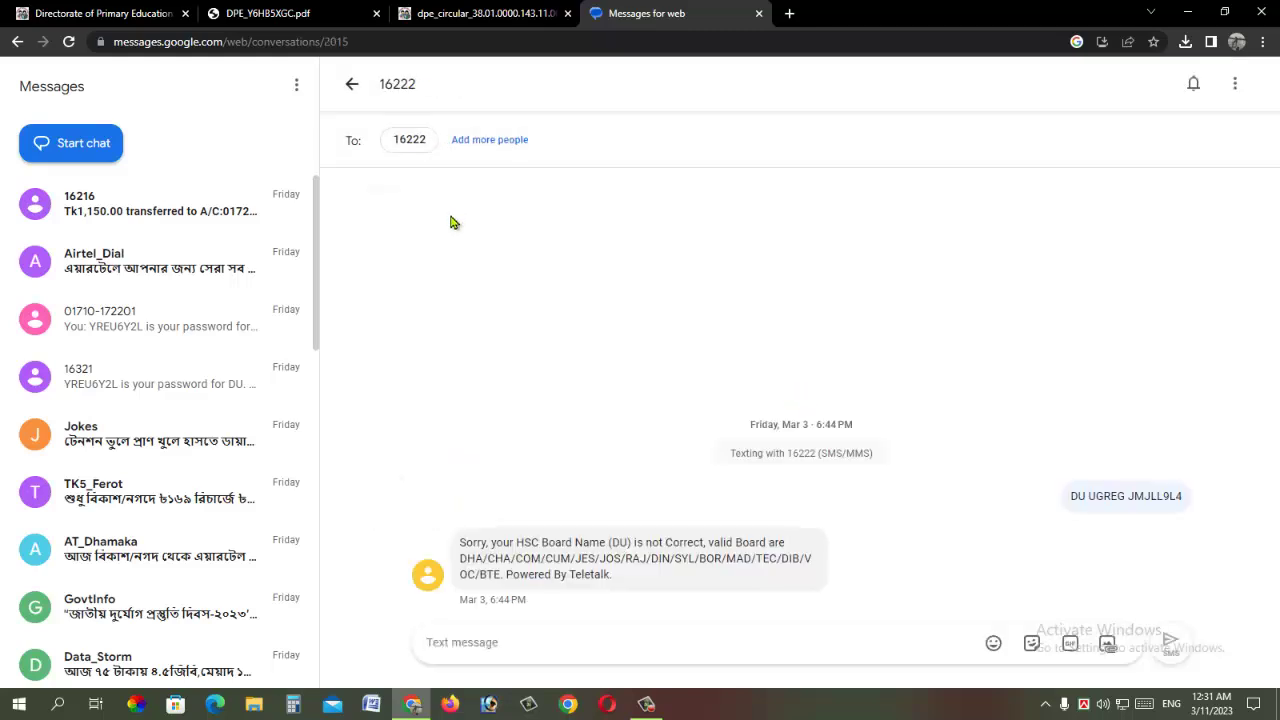
Step: Check the SMS format in the circular and applicant's copy, then begin typing the message
left_click(462, 12)
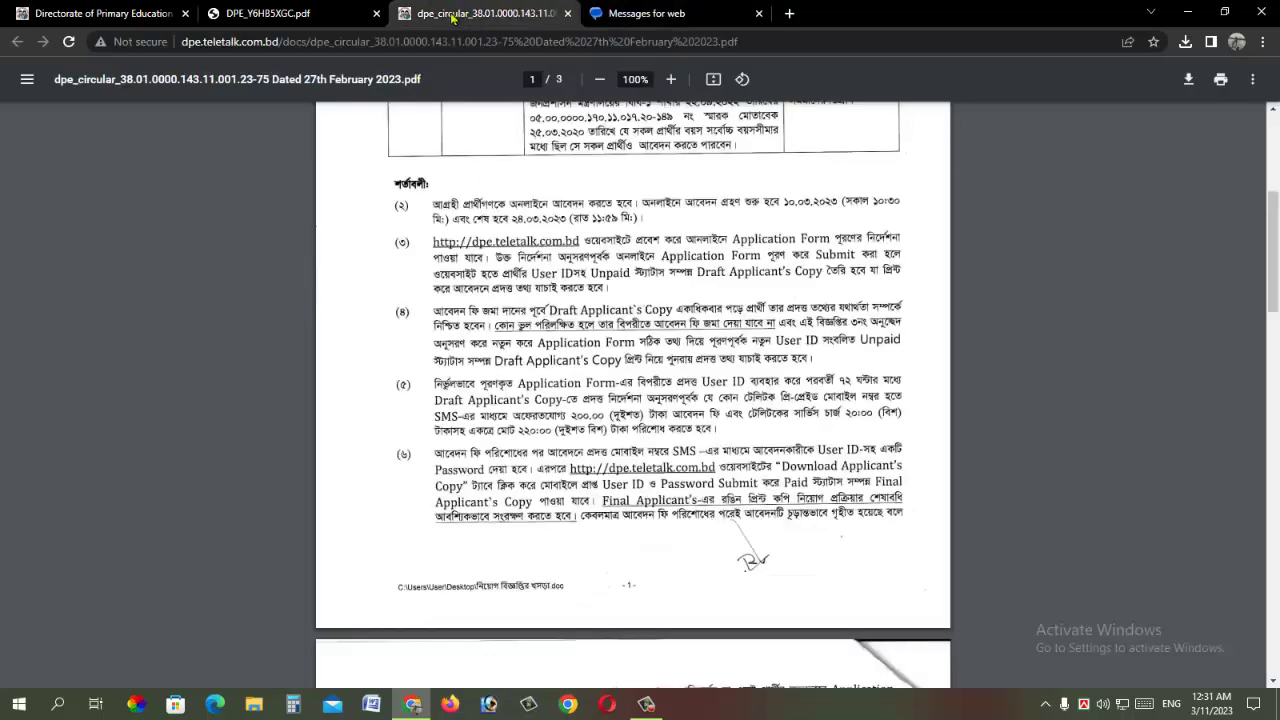
left_click(277, 13)
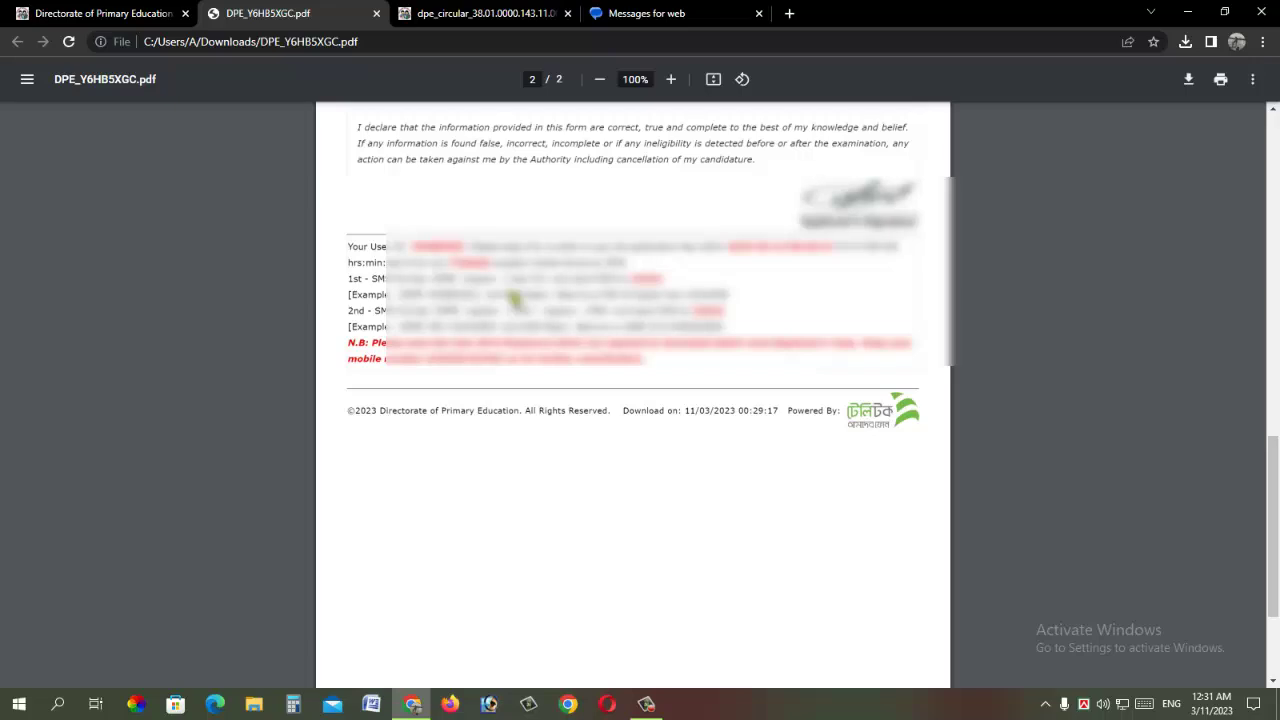
key("ctrl+4")
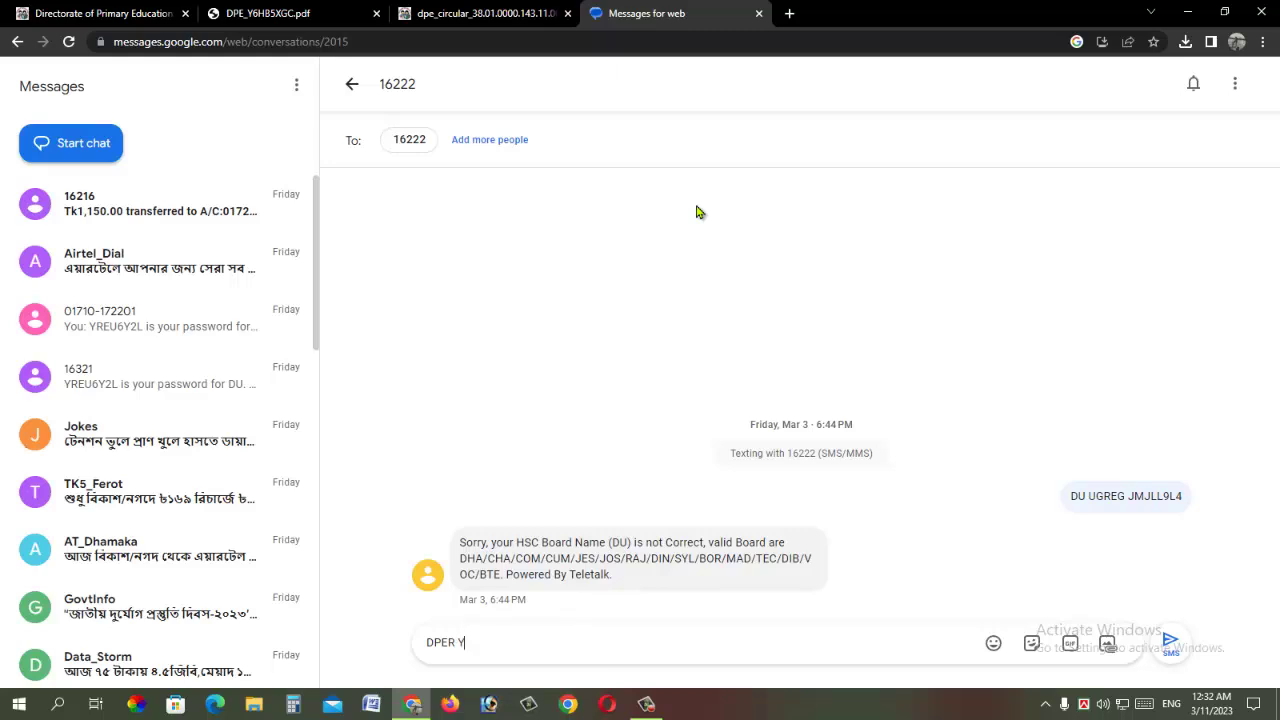
type("H")
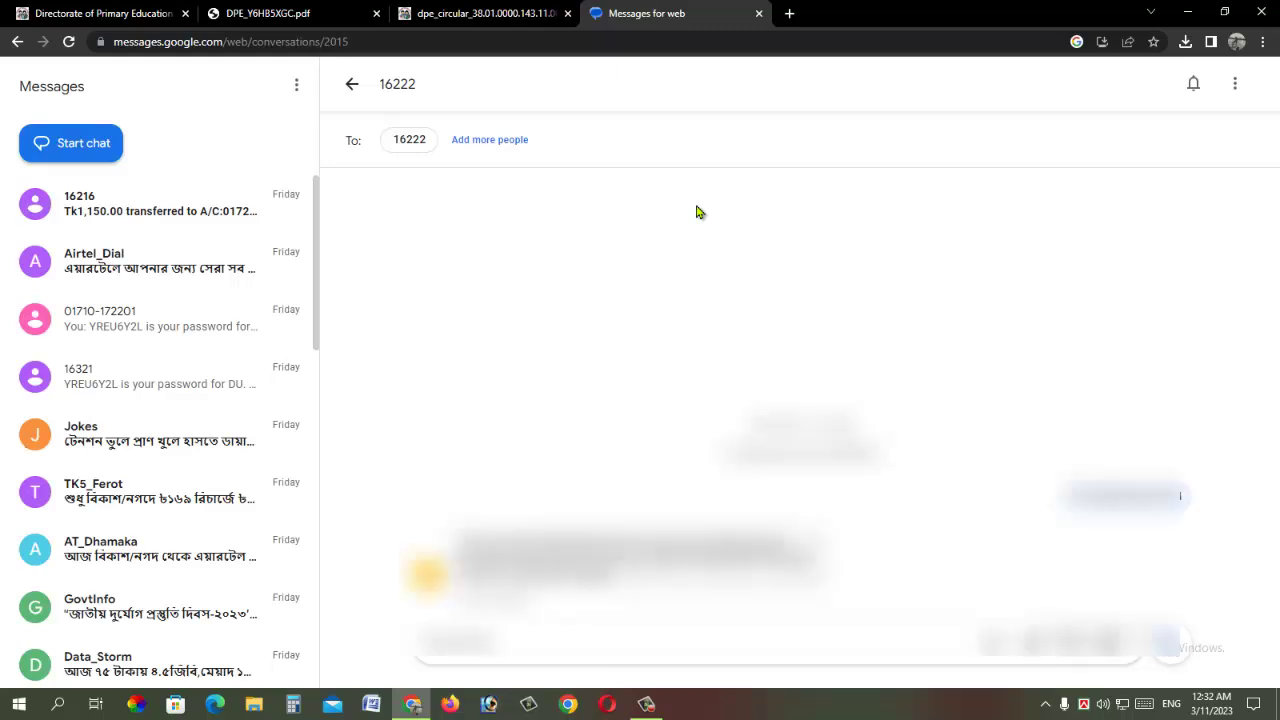